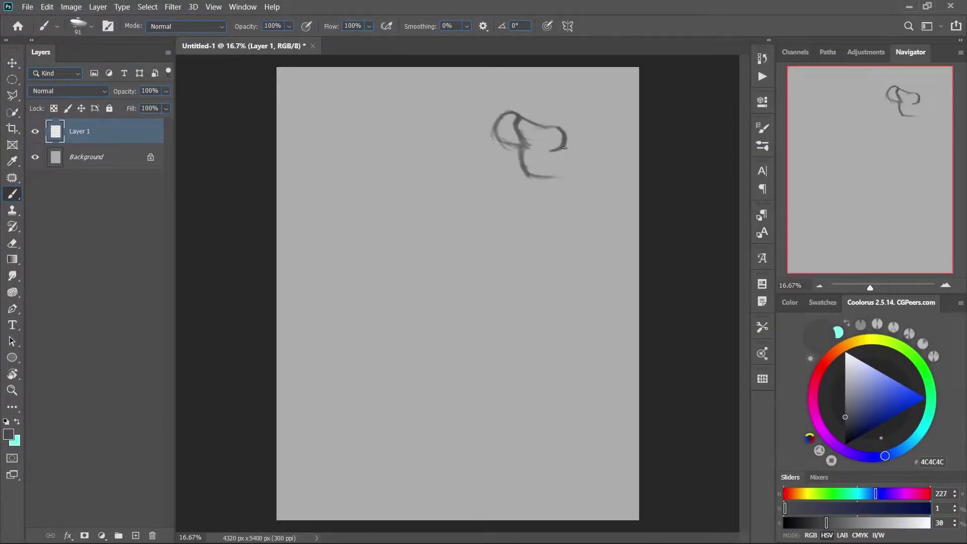
Sketch the head, shoulder line, body curve and crossed forearms in dark grey 4C4C4C.
{"action": "left_click_drag", "start_coordinate": [563, 129], "coordinate": [569, 152]}
{"action": "mouse_move", "coordinate": [501, 133]}
{"action": "left_mouse_down"}
{"action": "mouse_move", "coordinate": [485, 194]}
{"action": "mouse_move", "coordinate": [450, 249]}
{"action": "mouse_move", "coordinate": [528, 260]}
{"action": "left_mouse_up"}
{"action": "mouse_move", "coordinate": [563, 177]}
{"action": "left_mouse_down"}
{"action": "mouse_move", "coordinate": [587, 174]}
{"action": "mouse_move", "coordinate": [630, 228]}
{"action": "mouse_move", "coordinate": [574, 244]}
{"action": "left_mouse_up"}
{"action": "mouse_move", "coordinate": [453, 251]}
{"action": "left_mouse_down"}
{"action": "mouse_move", "coordinate": [579, 246]}
{"action": "mouse_move", "coordinate": [595, 209]}
{"action": "left_mouse_up"}
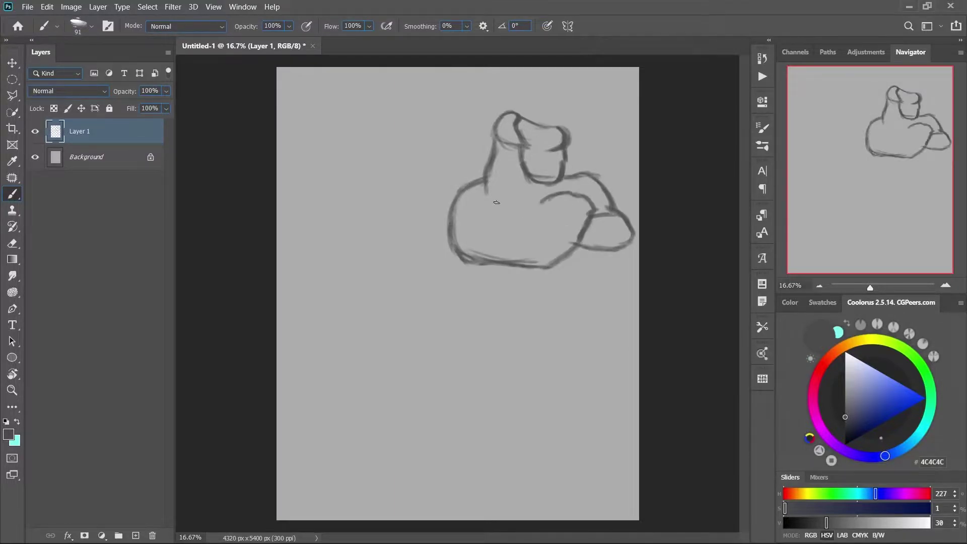
{"action": "left_click_drag", "start_coordinate": [569, 254], "coordinate": [626, 218]}
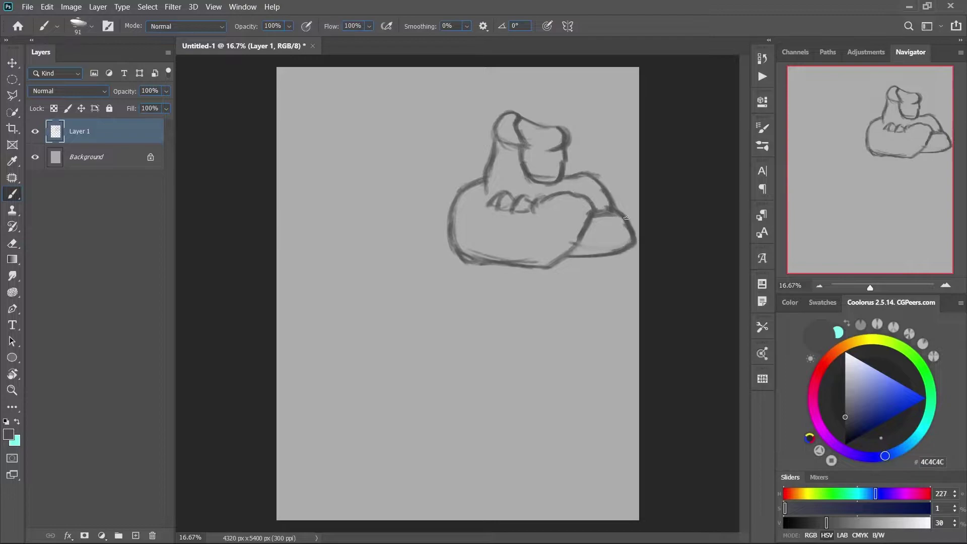
Sketch the banded waist and both legs below it.
{"action": "left_click_drag", "start_coordinate": [520, 284], "coordinate": [484, 289]}
{"action": "left_click_drag", "start_coordinate": [478, 272], "coordinate": [491, 320]}
{"action": "left_click_drag", "start_coordinate": [491, 321], "coordinate": [579, 313]}
{"action": "left_click_drag", "start_coordinate": [584, 274], "coordinate": [564, 319]}
{"action": "left_click_drag", "start_coordinate": [489, 325], "coordinate": [487, 353]}
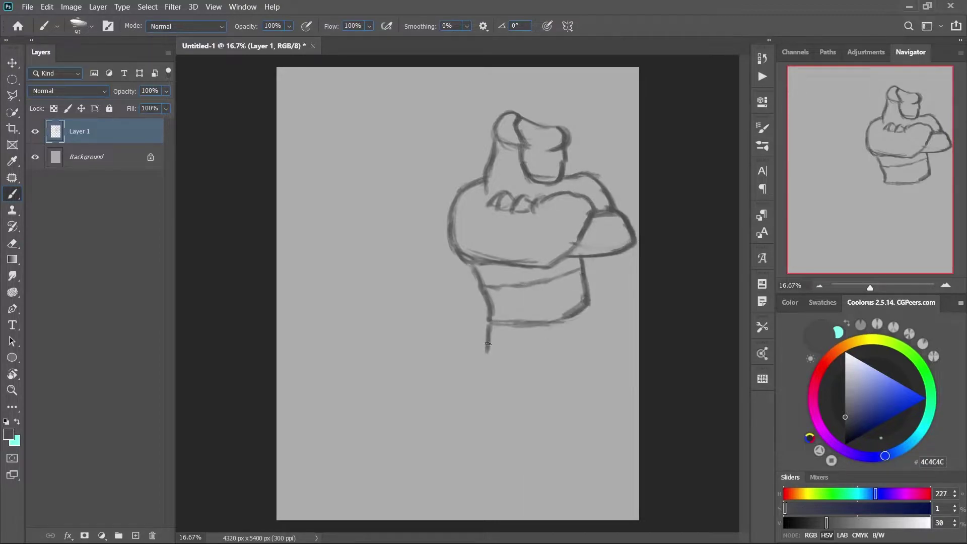
{"action": "left_click_drag", "start_coordinate": [589, 319], "coordinate": [621, 425]}
{"action": "mouse_move", "coordinate": [548, 382]}
{"action": "left_mouse_down"}
{"action": "mouse_move", "coordinate": [593, 480]}
{"action": "mouse_move", "coordinate": [539, 478]}
{"action": "left_mouse_up"}
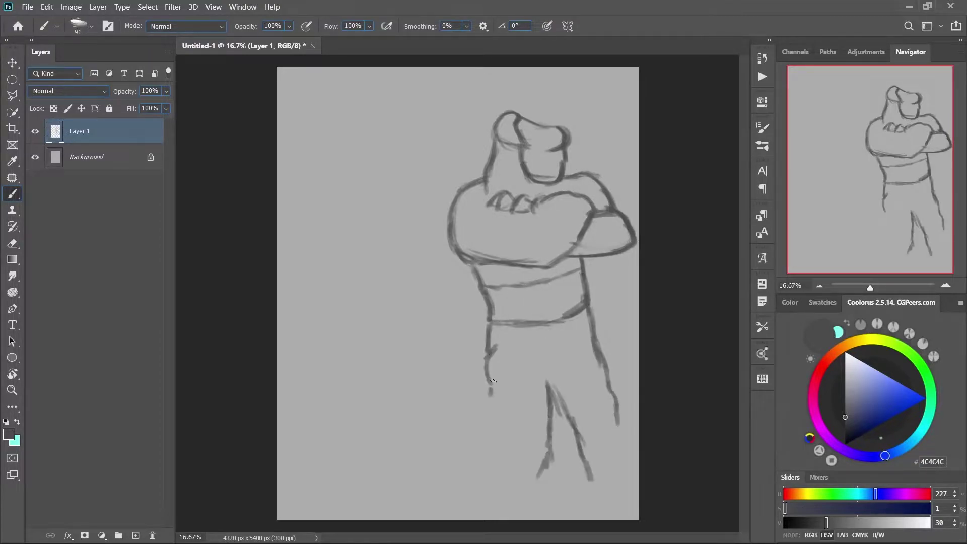
{"action": "mouse_move", "coordinate": [491, 348]}
{"action": "left_mouse_down"}
{"action": "mouse_move", "coordinate": [549, 461]}
{"action": "mouse_move", "coordinate": [627, 403]}
{"action": "left_mouse_up"}
Add the leg cuffs, boxed feet and the long tail curving left.
{"action": "mouse_move", "coordinate": [496, 456]}
{"action": "left_mouse_down"}
{"action": "mouse_move", "coordinate": [548, 472]}
{"action": "mouse_move", "coordinate": [542, 482]}
{"action": "left_mouse_up"}
{"action": "left_click_drag", "start_coordinate": [584, 461], "coordinate": [597, 491]}
{"action": "mouse_move", "coordinate": [625, 454]}
{"action": "left_mouse_down"}
{"action": "mouse_move", "coordinate": [633, 496]}
{"action": "mouse_move", "coordinate": [629, 471]}
{"action": "left_mouse_up"}
{"action": "left_click_drag", "start_coordinate": [593, 501], "coordinate": [635, 496]}
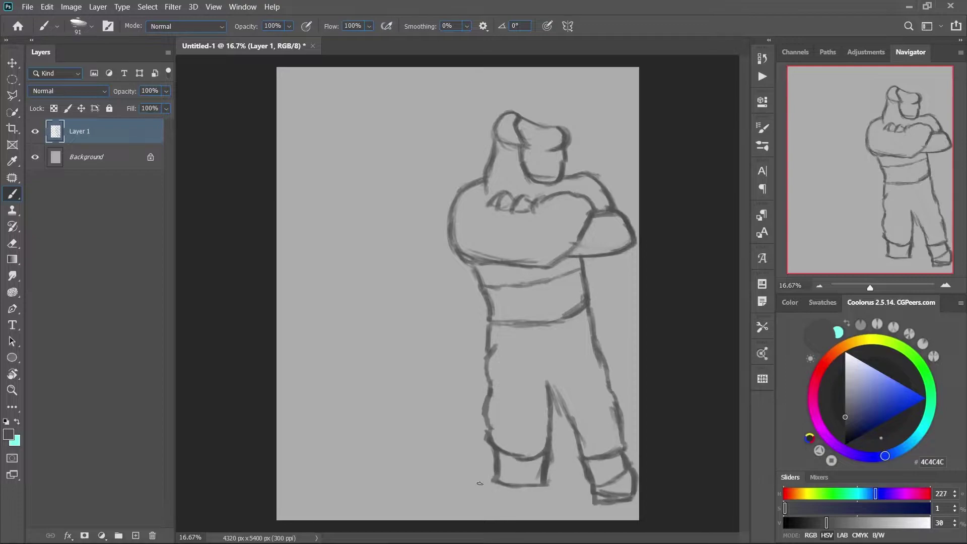
{"action": "left_click_drag", "start_coordinate": [486, 403], "coordinate": [318, 433]}
{"action": "left_click_drag", "start_coordinate": [493, 449], "coordinate": [316, 432]}
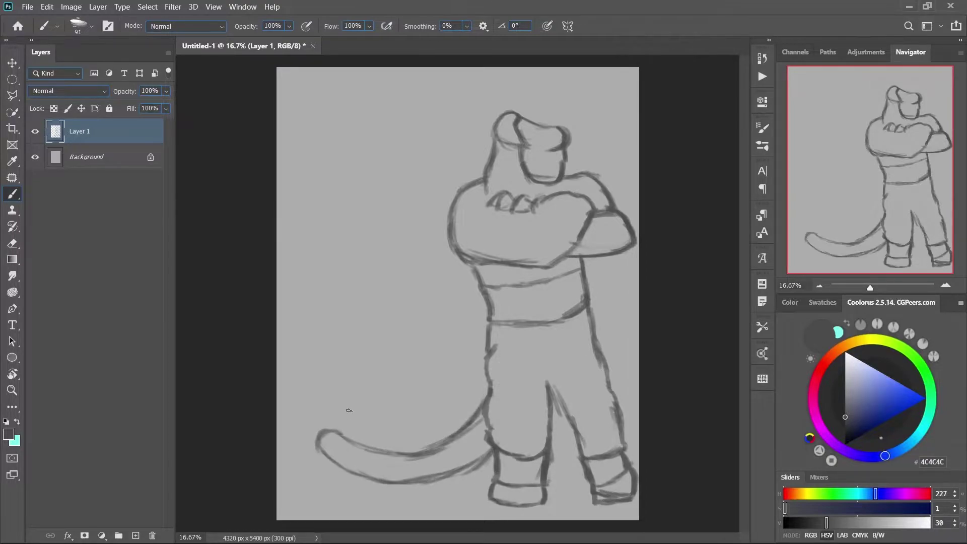
{"action": "left_click_drag", "start_coordinate": [557, 342], "coordinate": [555, 371]}
Lasso the upper body and try shifting it left, then undo and deselect.
{"action": "key", "text": "l"}
{"action": "left_click_drag", "start_coordinate": [600, 256], "coordinate": [461, 262]}
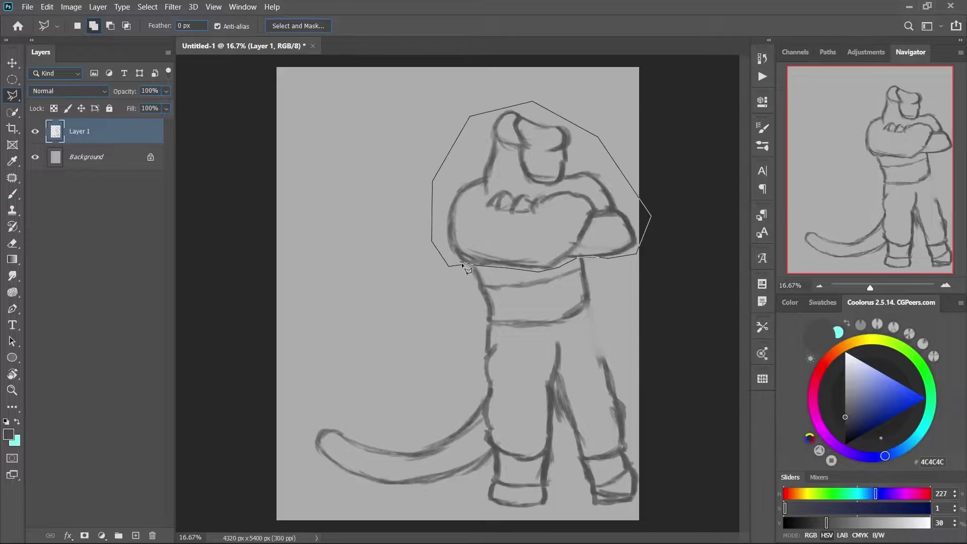
{"action": "key", "text": "v"}
{"action": "left_click_drag", "start_coordinate": [564, 231], "coordinate": [543, 229]}
{"action": "key", "text": "ctrl+z"}
{"action": "key", "text": "ctrl+d"}
Re-stroke the hip, belt, waist, left side and right foot cuff lines darker.
{"action": "key", "text": "b"}
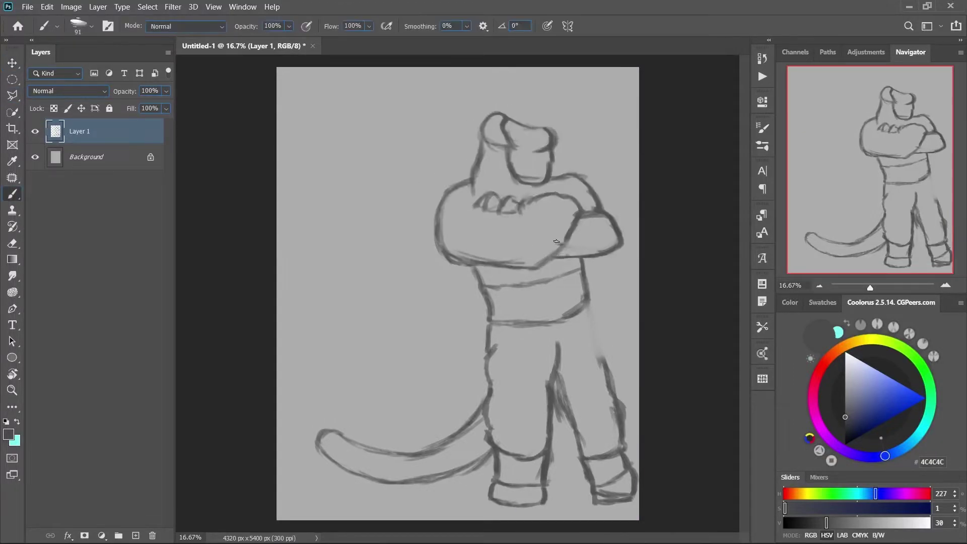
{"action": "left_click_drag", "start_coordinate": [586, 275], "coordinate": [607, 365]}
{"action": "left_click_drag", "start_coordinate": [491, 291], "coordinate": [579, 272]}
{"action": "left_click_drag", "start_coordinate": [501, 332], "coordinate": [587, 305]}
{"action": "left_click_drag", "start_coordinate": [473, 267], "coordinate": [488, 367]}
{"action": "left_click_drag", "start_coordinate": [631, 476], "coordinate": [601, 491]}
Try rotating the sketch about 4° with Free Transform, then cancel it.
{"action": "key", "text": "ctrl+t"}
{"action": "left_click_drag", "start_coordinate": [293, 286], "coordinate": [296, 274]}
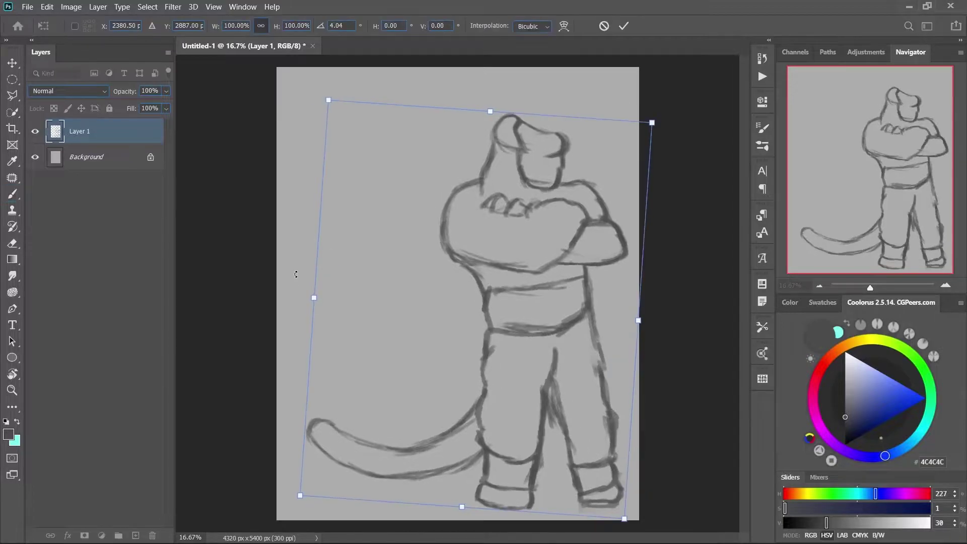
{"action": "right_click", "coordinate": [504, 88]}
{"action": "key", "text": "Escape"}
{"action": "key", "text": "Escape"}
Erase the back leg and right foot lines and redraw them with a smaller brush.
{"action": "key", "text": "e"}
{"action": "mouse_move", "coordinate": [590, 282]}
{"action": "left_mouse_down"}
{"action": "mouse_move", "coordinate": [616, 483]}
{"action": "mouse_move", "coordinate": [579, 503]}
{"action": "left_mouse_up"}
{"action": "mouse_move", "coordinate": [559, 372]}
{"action": "left_mouse_down"}
{"action": "mouse_move", "coordinate": [554, 409]}
{"action": "mouse_move", "coordinate": [592, 490]}
{"action": "left_mouse_up"}
{"action": "key", "text": "b"}
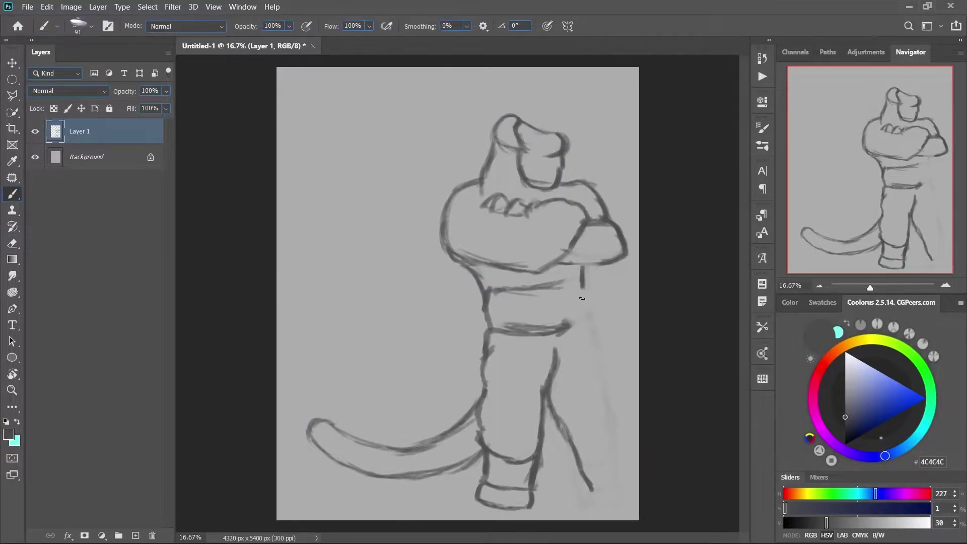
{"action": "left_click_drag", "start_coordinate": [584, 285], "coordinate": [634, 496]}
Rotate the sketch about 1.5° clockwise, nudge the right foot strokes, and deselect.
{"action": "key", "text": "v"}
{"action": "key", "text": "ctrl+t"}
{"action": "left_click_drag", "start_coordinate": [636, 237], "coordinate": [638, 242]}
{"action": "key", "text": "Return"}
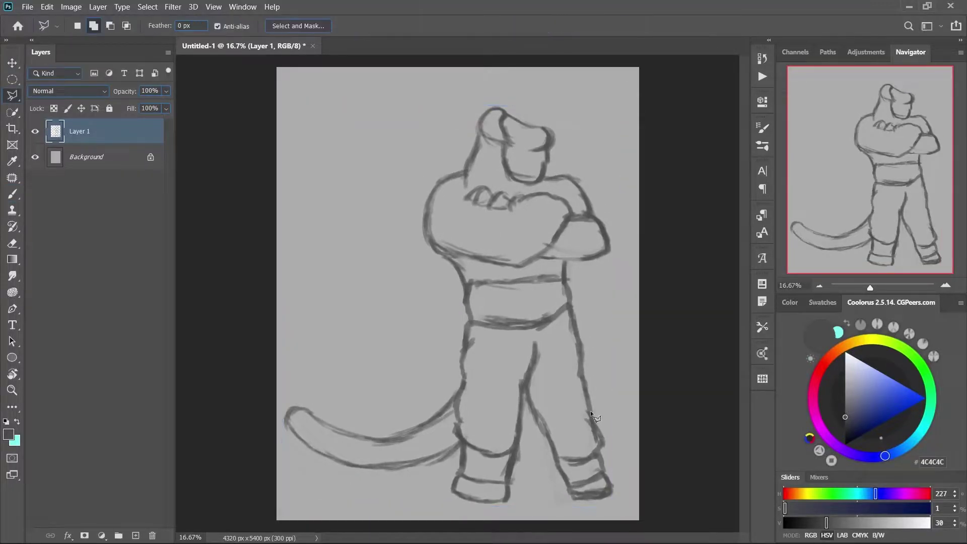
{"action": "left_click_drag", "start_coordinate": [590, 410], "coordinate": [582, 442]}
{"action": "key", "text": "ctrl+d"}
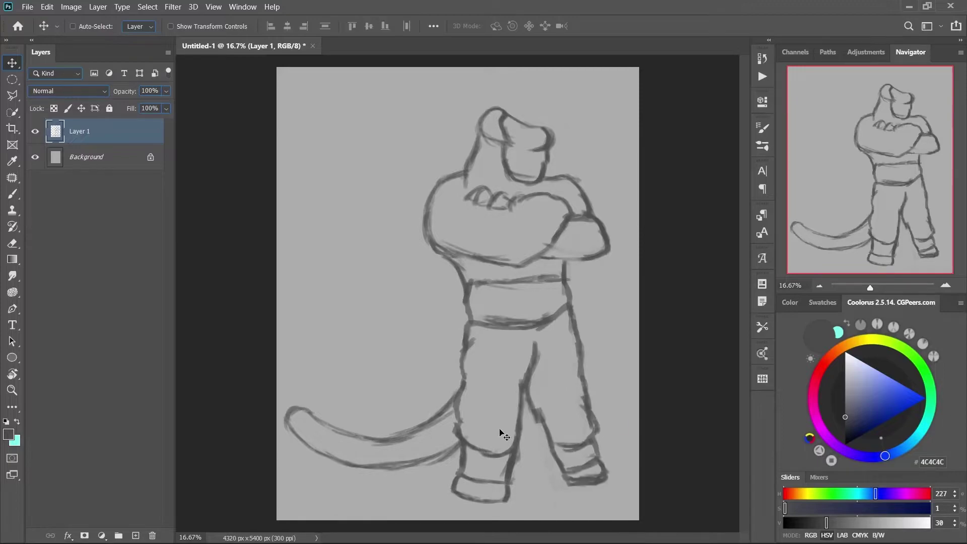
Pick mid grey 8C8C8D and create Layer 2 beneath the sketch layer.
{"action": "key", "text": "l"}
{"action": "key", "text": "b"}
{"action": "left_click", "coordinate": [472, 294], "text": "alt"}
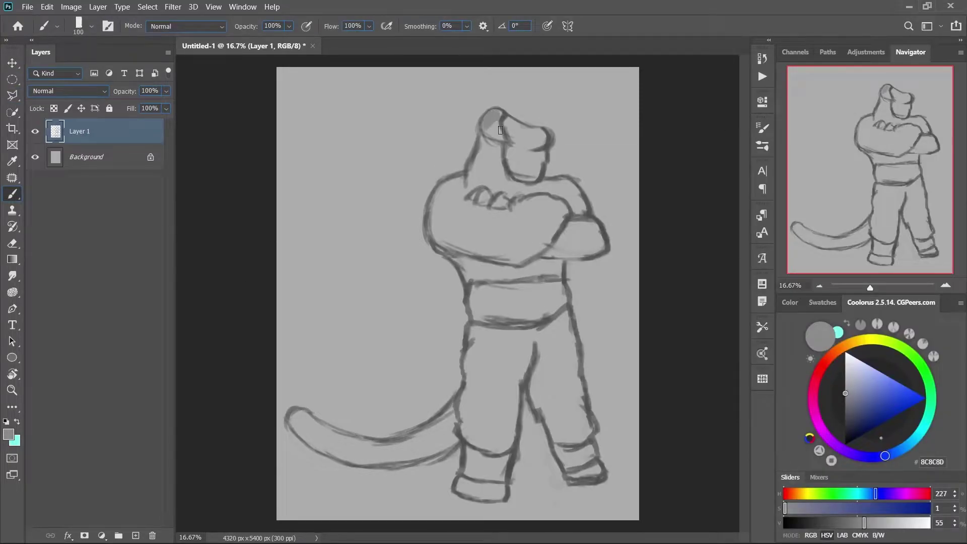
{"action": "mouse_move", "coordinate": [486, 128]}
{"action": "left_mouse_down"}
{"action": "mouse_move", "coordinate": [443, 186]}
{"action": "mouse_move", "coordinate": [496, 256]}
{"action": "left_mouse_up"}
{"action": "key", "text": "ctrl+shift+alt+n"}
{"action": "key", "text": "bracketright"}
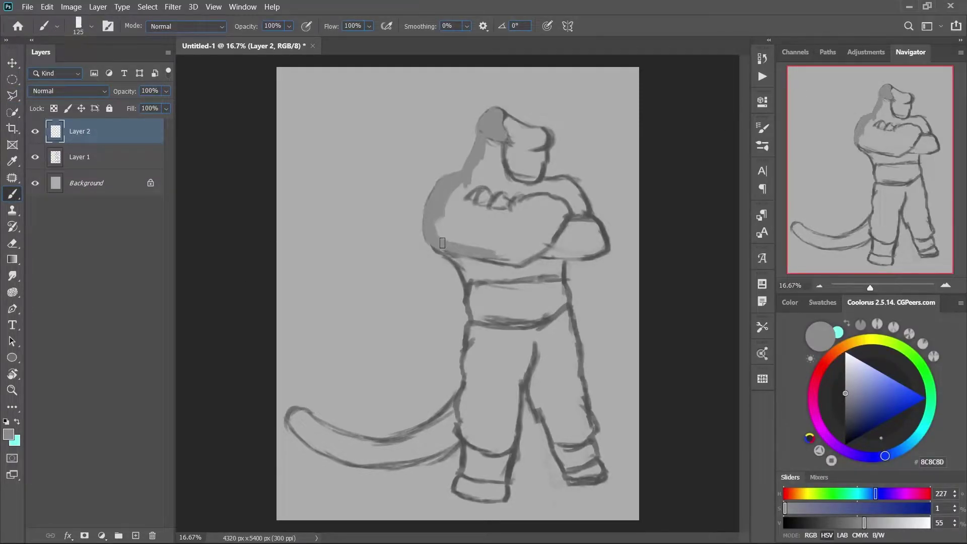
{"action": "left_click", "coordinate": [35, 157]}
{"action": "left_click_drag", "start_coordinate": [101, 131], "coordinate": [101, 171]}
{"action": "key", "text": "bracketright"}
{"action": "key", "text": "bracketright"}
Block in the head, shoulders, crossed arms, torso, legs and tail in flat grey.
{"action": "left_click_drag", "start_coordinate": [483, 151], "coordinate": [534, 136]}
{"action": "left_click_drag", "start_coordinate": [463, 211], "coordinate": [553, 166]}
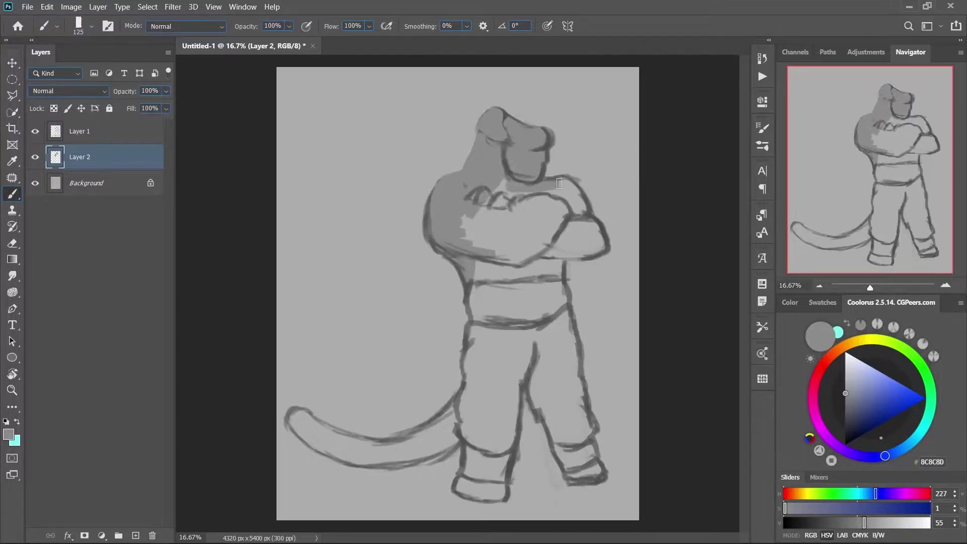
{"action": "mouse_move", "coordinate": [594, 242]}
{"action": "left_mouse_down"}
{"action": "mouse_move", "coordinate": [521, 191]}
{"action": "mouse_move", "coordinate": [484, 251]}
{"action": "left_mouse_up"}
{"action": "key", "text": "bracketleft"}
{"action": "mouse_move", "coordinate": [473, 292]}
{"action": "left_mouse_down"}
{"action": "mouse_move", "coordinate": [466, 473]}
{"action": "mouse_move", "coordinate": [534, 333]}
{"action": "left_mouse_up"}
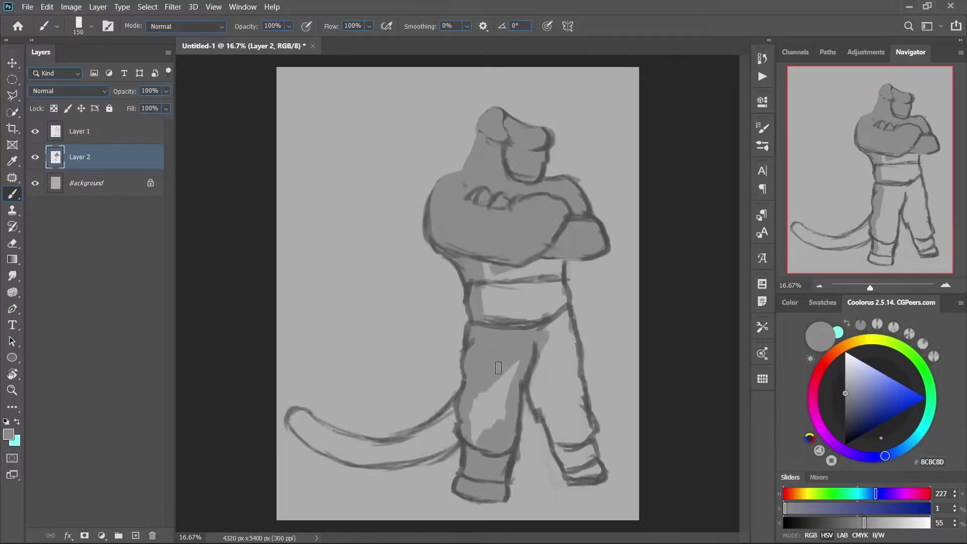
{"action": "mouse_move", "coordinate": [478, 443]}
{"action": "left_mouse_down"}
{"action": "mouse_move", "coordinate": [557, 284]}
{"action": "mouse_move", "coordinate": [584, 468]}
{"action": "left_mouse_up"}
{"action": "mouse_move", "coordinate": [454, 428]}
{"action": "left_mouse_down"}
{"action": "mouse_move", "coordinate": [297, 420]}
{"action": "mouse_move", "coordinate": [456, 453]}
{"action": "left_mouse_up"}
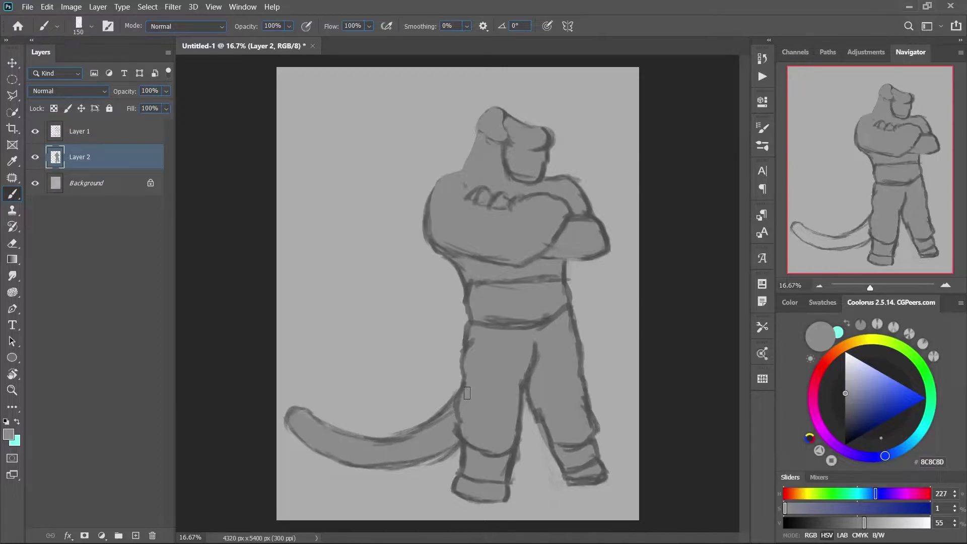
Move the grey layer above the sketch and cover the head, face and left-arm outlines.
{"action": "left_click_drag", "start_coordinate": [103, 139], "coordinate": [103, 166]}
{"action": "scroll", "coordinate": [453, 151], "scroll_direction": "up", "scroll_amount": 1}
{"action": "scroll", "coordinate": [402, 126], "scroll_direction": "up", "scroll_amount": 1}
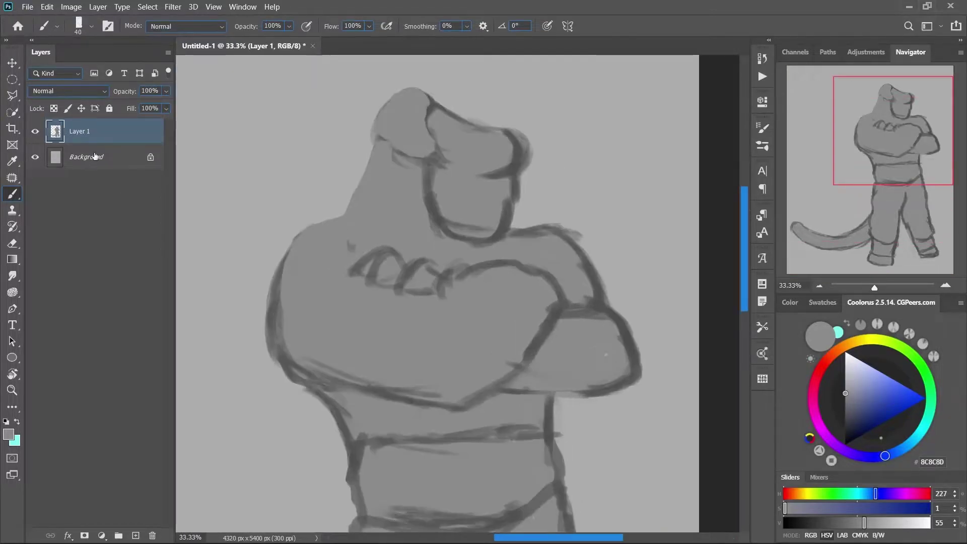
{"action": "key", "text": "bracketleft"}
{"action": "key", "text": "bracketleft"}
{"action": "key", "text": "bracketleft"}
{"action": "left_click_drag", "start_coordinate": [383, 117], "coordinate": [453, 119]}
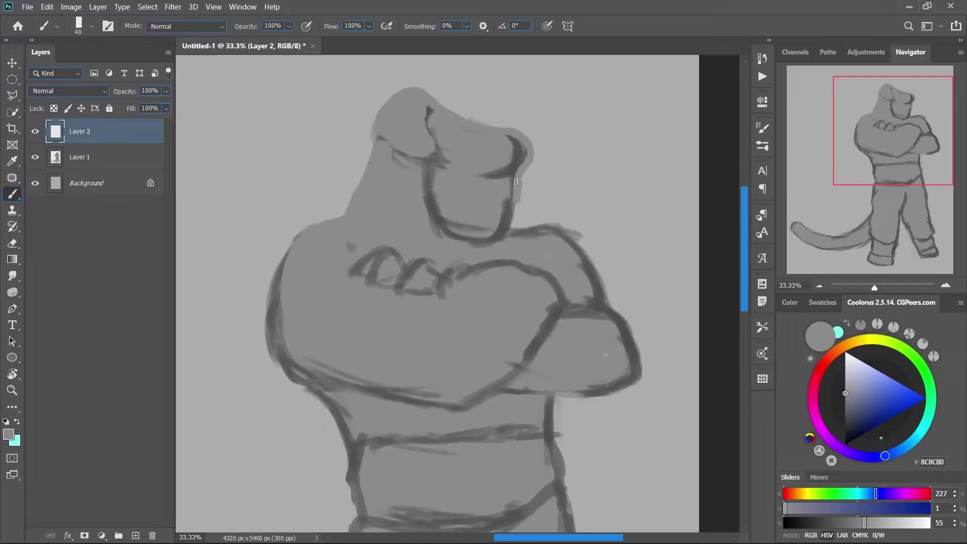
{"action": "left_click_drag", "start_coordinate": [516, 181], "coordinate": [491, 240]}
{"action": "mouse_move", "coordinate": [276, 284]}
{"action": "left_mouse_down"}
{"action": "mouse_move", "coordinate": [272, 367]}
{"action": "mouse_move", "coordinate": [375, 395]}
{"action": "left_mouse_up"}
Paint grey over the remaining leg outlines, retouching the lower-left leg.
{"action": "key", "text": "e"}
{"action": "key", "text": "b"}
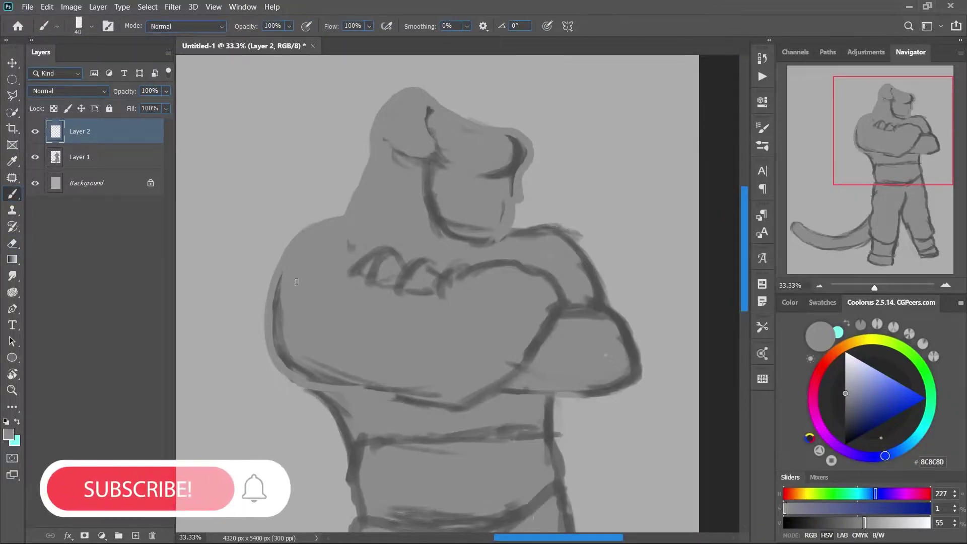
{"action": "scroll", "coordinate": [387, 353], "scroll_direction": "down", "scroll_amount": 5}
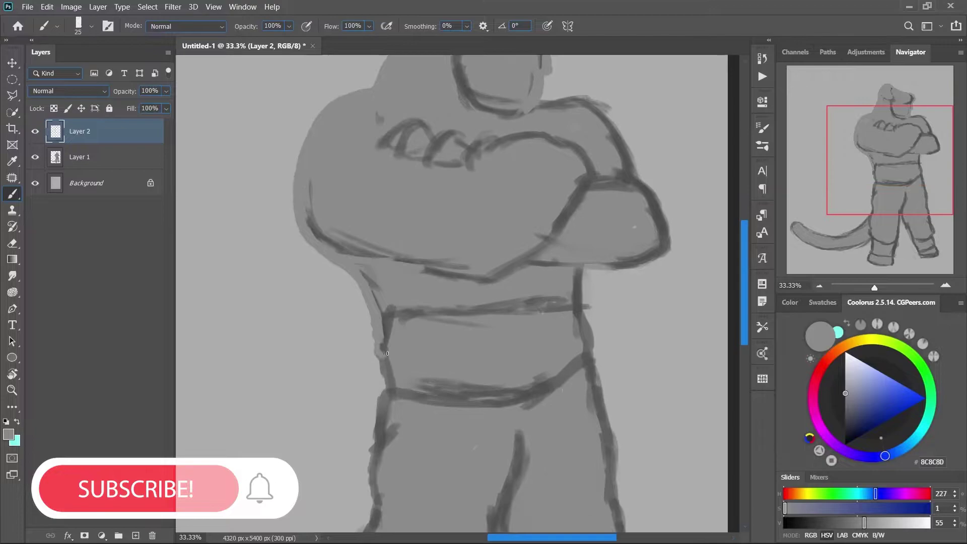
{"action": "key", "text": "bracketright"}
{"action": "left_click_drag", "start_coordinate": [387, 353], "coordinate": [378, 459]}
{"action": "scroll", "coordinate": [389, 364], "scroll_direction": "down", "scroll_amount": 3}
{"action": "key", "text": "bracketright"}
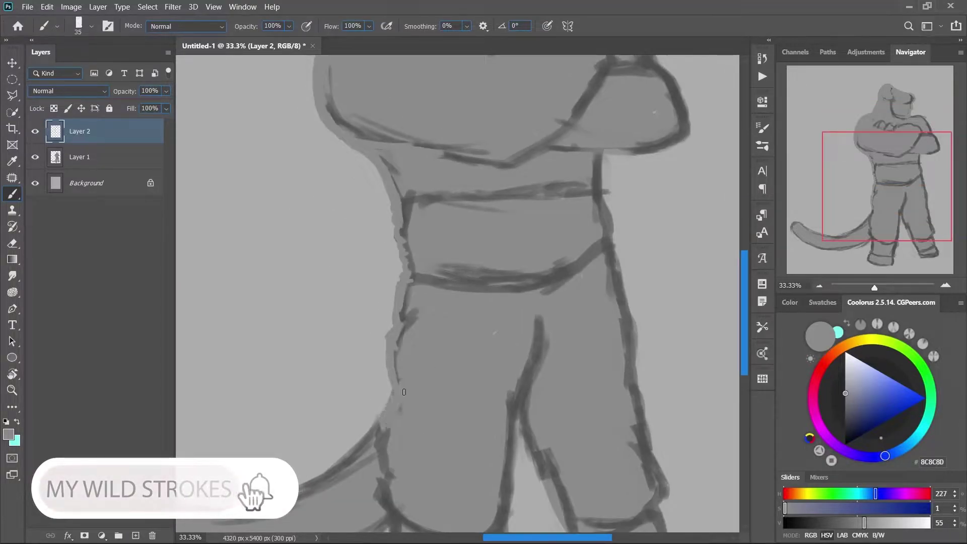
{"action": "left_click_drag", "start_coordinate": [389, 364], "coordinate": [384, 498]}
{"action": "scroll", "coordinate": [385, 453], "scroll_direction": "down", "scroll_amount": 3}
{"action": "left_click_drag", "start_coordinate": [390, 358], "coordinate": [398, 399]}
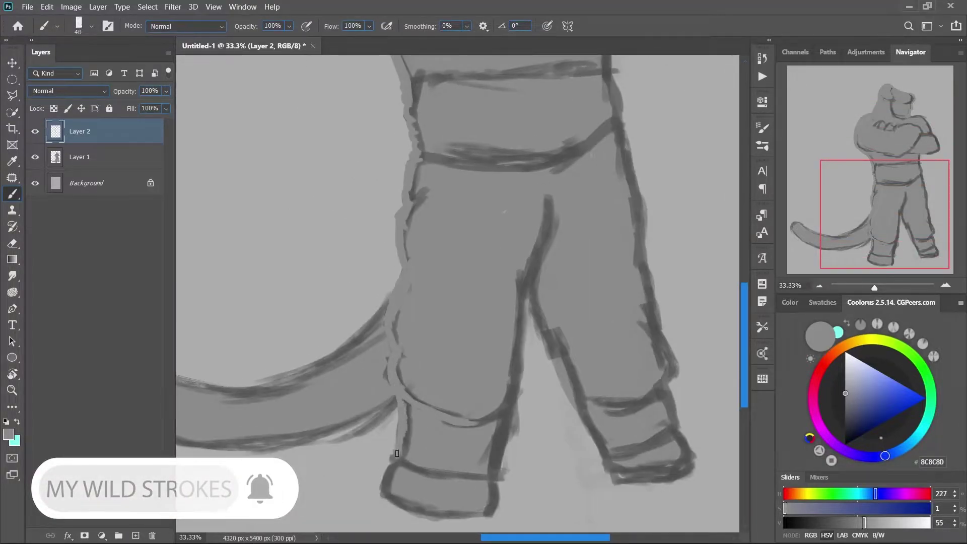
{"action": "mouse_move", "coordinate": [397, 453]}
{"action": "left_mouse_down"}
{"action": "mouse_move", "coordinate": [438, 508]}
{"action": "mouse_move", "coordinate": [498, 438]}
{"action": "mouse_move", "coordinate": [524, 292]}
{"action": "mouse_move", "coordinate": [553, 373]}
{"action": "mouse_move", "coordinate": [604, 426]}
{"action": "mouse_move", "coordinate": [692, 455]}
{"action": "left_mouse_up"}
Add a dark grey Solid Color fill layer directly above Background.
{"action": "left_click", "coordinate": [85, 183]}
{"action": "left_click", "coordinate": [102, 535]}
{"action": "left_click", "coordinate": [125, 316]}
{"action": "left_click", "coordinate": [79, 131]}
Paint light grey edges along the boot, shoulder, forearm, legs and knee band.
{"action": "scroll", "coordinate": [603, 426], "scroll_direction": "up", "scroll_amount": 10}
{"action": "left_click_drag", "start_coordinate": [473, 297], "coordinate": [552, 350]}
{"action": "left_click_drag", "start_coordinate": [511, 292], "coordinate": [566, 372]}
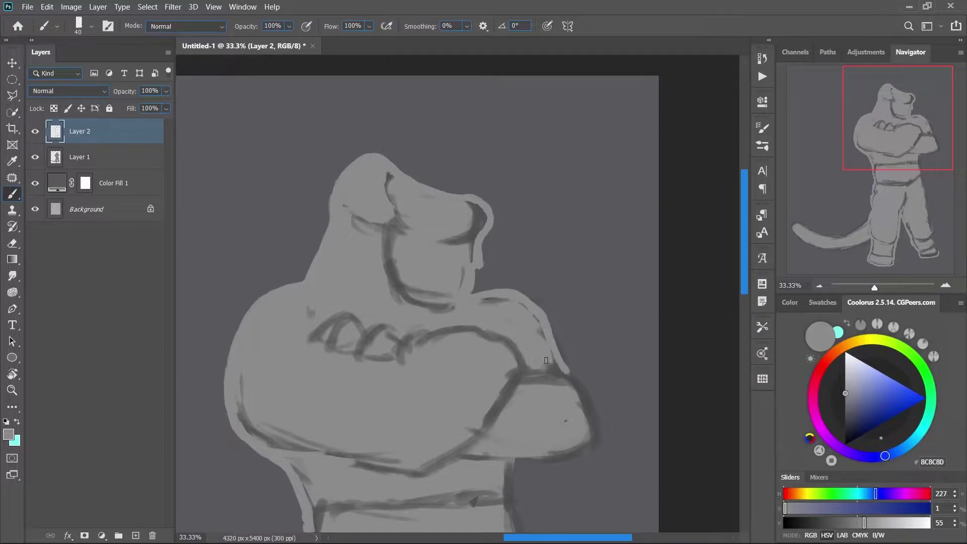
{"action": "left_click_drag", "start_coordinate": [596, 418], "coordinate": [599, 439]}
{"action": "left_click_drag", "start_coordinate": [514, 400], "coordinate": [404, 165]}
{"action": "key", "text": "bracketleft"}
{"action": "key", "text": "bracketleft"}
{"action": "key", "text": "bracketleft"}
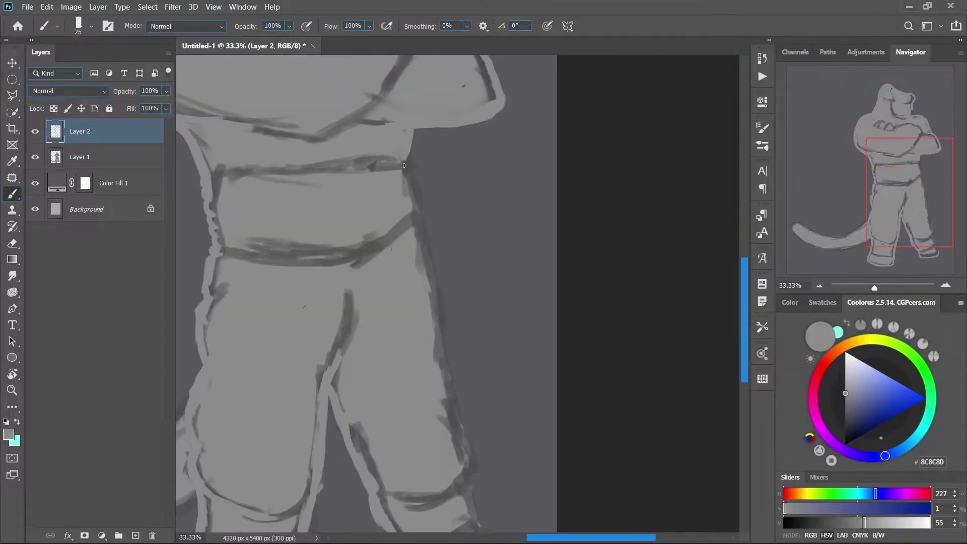
{"action": "mouse_move", "coordinate": [413, 215]}
{"action": "left_mouse_down"}
{"action": "mouse_move", "coordinate": [477, 465]}
{"action": "mouse_move", "coordinate": [478, 307]}
{"action": "left_mouse_up"}
{"action": "key", "text": "bracketright"}
{"action": "key", "text": "bracketright"}
{"action": "left_click_drag", "start_coordinate": [438, 178], "coordinate": [478, 330]}
{"action": "mouse_move", "coordinate": [381, 340]}
{"action": "left_mouse_down"}
{"action": "mouse_move", "coordinate": [501, 403]}
{"action": "mouse_move", "coordinate": [451, 420]}
{"action": "left_mouse_up"}
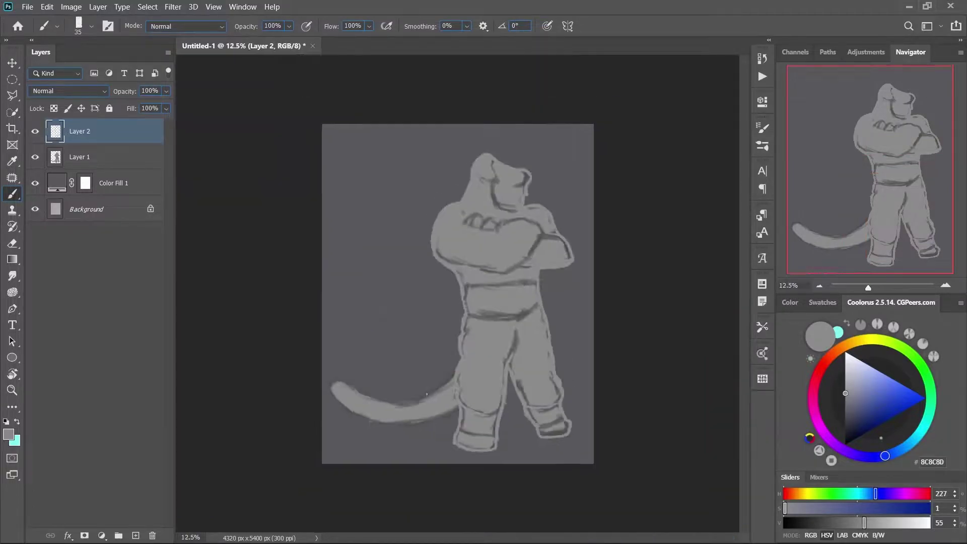
{"action": "mouse_move", "coordinate": [469, 254]}
{"action": "left_mouse_down"}
{"action": "mouse_move", "coordinate": [338, 339]}
{"action": "mouse_move", "coordinate": [479, 339]}
{"action": "left_mouse_up"}
Darken the tail's top edge, bottom edge and tip with 434343.
{"action": "key", "text": "bracketright"}
{"action": "key", "text": "bracketright"}
{"action": "key", "text": "bracketright"}
{"action": "left_click_drag", "start_coordinate": [618, 352], "coordinate": [457, 408]}
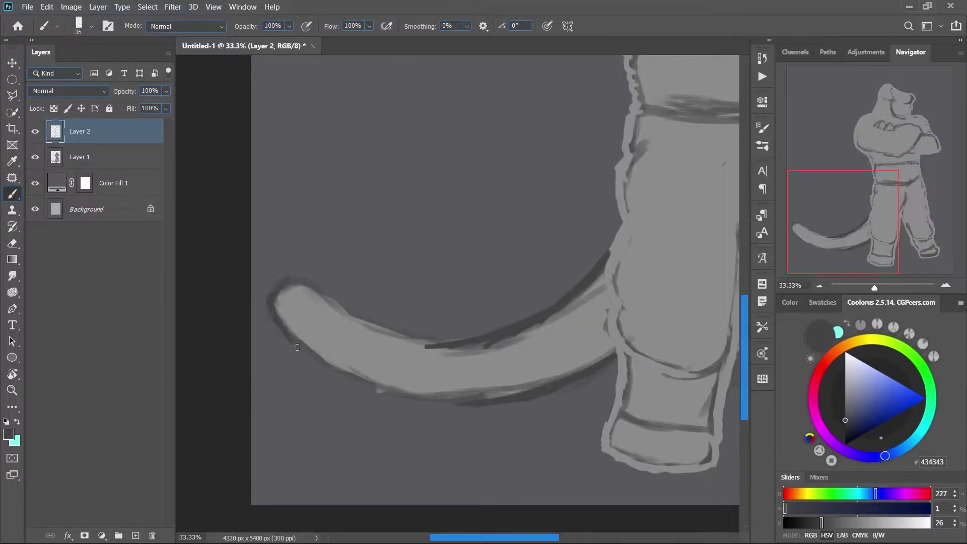
{"action": "left_click_drag", "start_coordinate": [293, 285], "coordinate": [467, 408]}
{"action": "mouse_move", "coordinate": [483, 301]}
{"action": "left_mouse_down"}
{"action": "mouse_move", "coordinate": [296, 305]}
{"action": "mouse_move", "coordinate": [387, 387]}
{"action": "mouse_move", "coordinate": [605, 297]}
{"action": "left_mouse_up"}
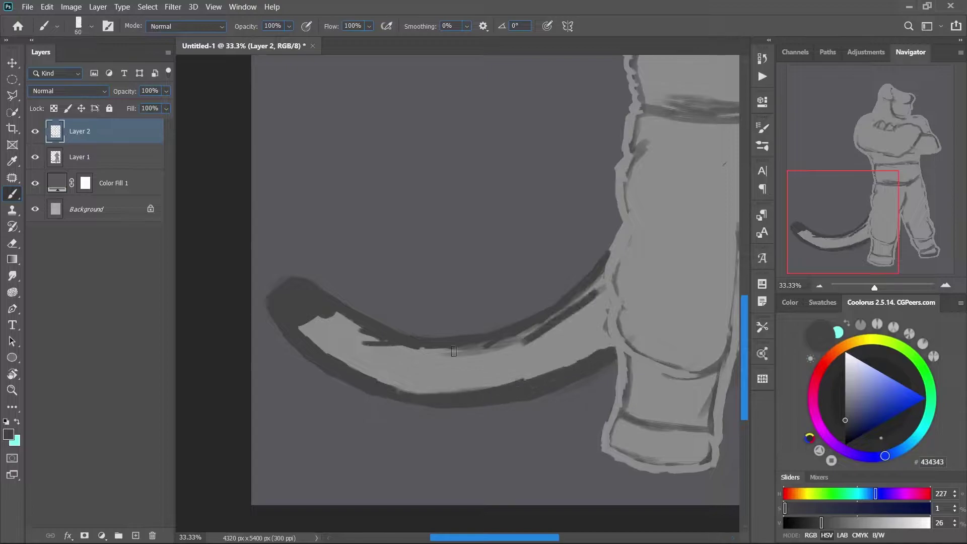
Hide Color Fill 1 and group Layers 1 and 2 into Group 1.
{"action": "key", "text": "ctrl+minus"}
{"action": "key", "text": "ctrl+minus"}
{"action": "key", "text": "ctrl+minus"}
{"action": "left_click", "coordinate": [35, 182]}
{"action": "left_click", "coordinate": [96, 163], "text": "shift"}
{"action": "key", "text": "ctrl+g"}
Add a mask to Group 1 and hide the dark right-shoulder outline.
{"action": "key", "text": "ctrl+plus"}
{"action": "key", "text": "ctrl+plus"}
{"action": "key", "text": "ctrl+plus"}
{"action": "key", "text": "bracketleft"}
{"action": "key", "text": "bracketleft"}
{"action": "key", "text": "bracketleft"}
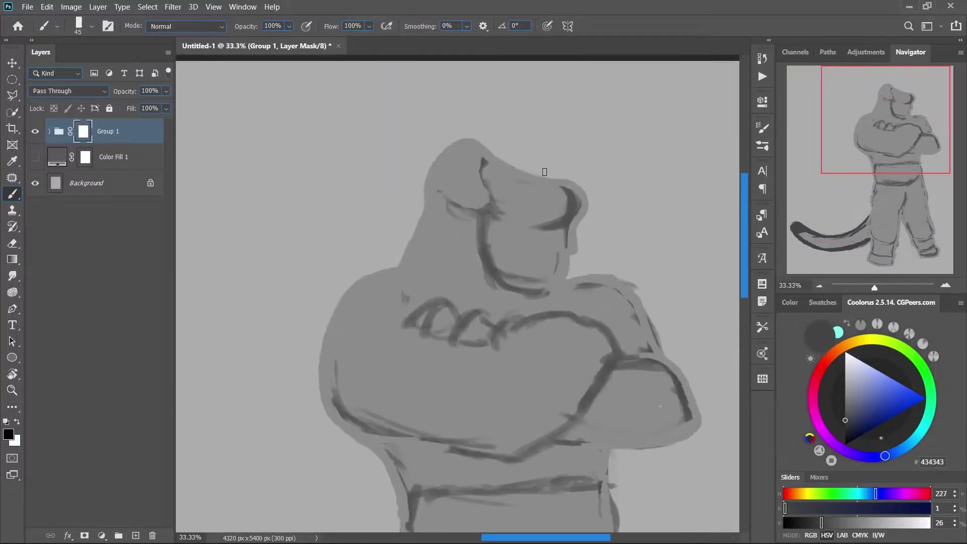
{"action": "left_click_drag", "start_coordinate": [597, 273], "coordinate": [660, 337]}
{"action": "scroll", "coordinate": [600, 265], "scroll_direction": "down", "scroll_amount": 3}
{"action": "scroll", "coordinate": [600, 266], "scroll_direction": "right", "scroll_amount": 2}
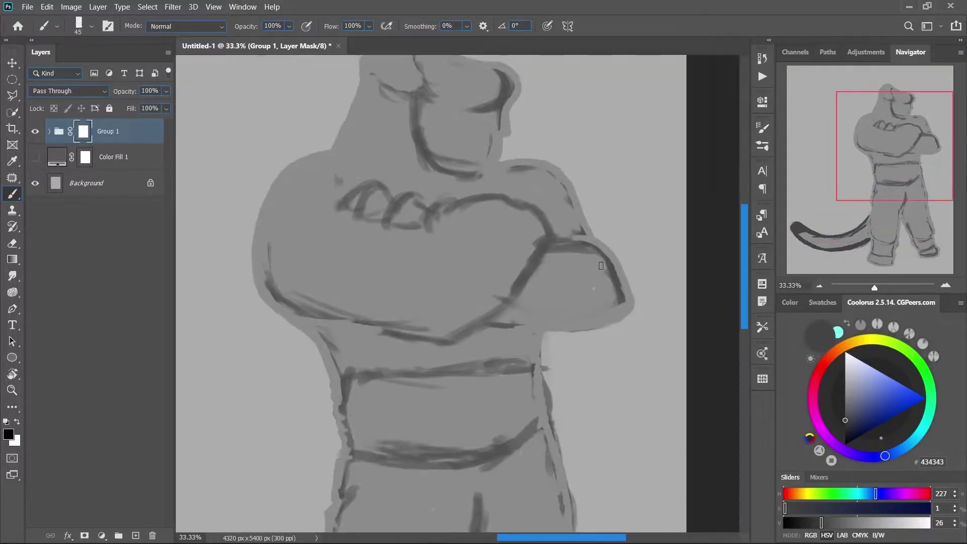
{"action": "left_click_drag", "start_coordinate": [552, 421], "coordinate": [315, 317]}
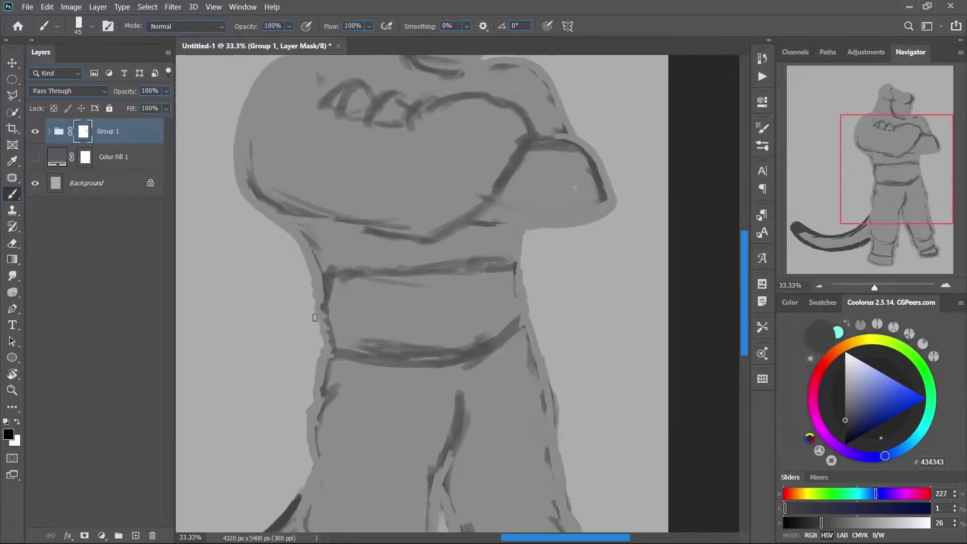
Mask out the outlines between the legs and along the tail's upper edge.
{"action": "scroll", "coordinate": [573, 510], "scroll_direction": "down", "scroll_amount": 3}
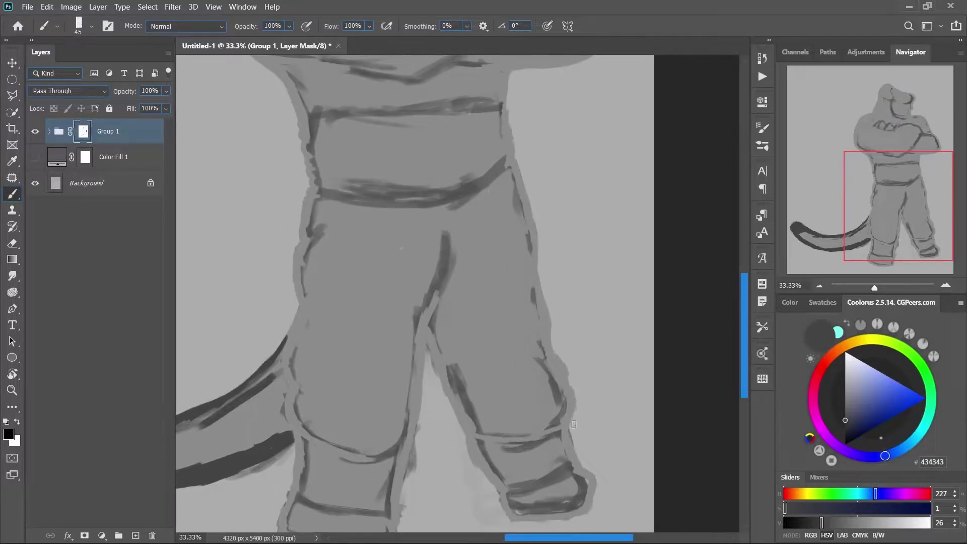
{"action": "mouse_move", "coordinate": [430, 350]}
{"action": "left_mouse_down"}
{"action": "mouse_move", "coordinate": [438, 390]}
{"action": "mouse_move", "coordinate": [411, 468]}
{"action": "left_mouse_up"}
{"action": "scroll", "coordinate": [411, 469], "scroll_direction": "down", "scroll_amount": 3}
{"action": "left_click_drag", "start_coordinate": [413, 367], "coordinate": [410, 428]}
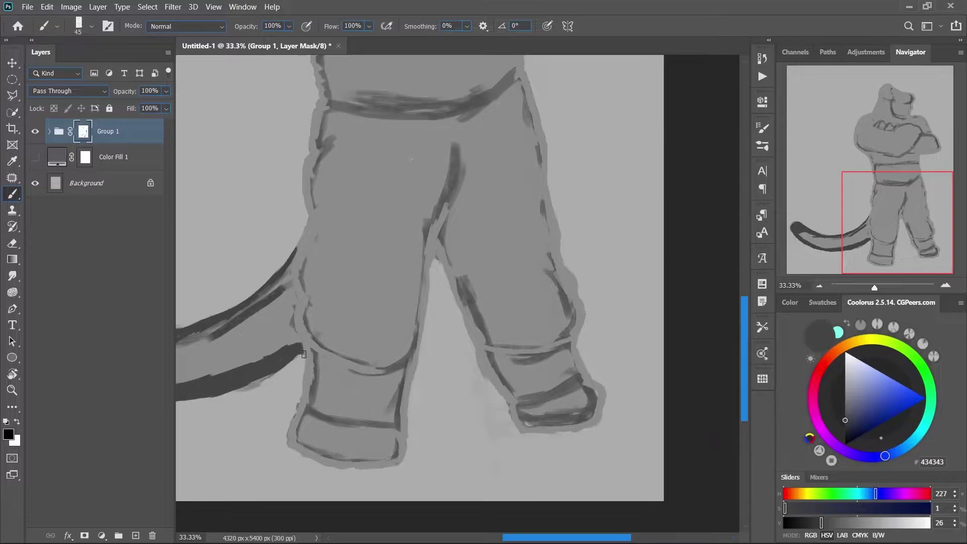
{"action": "mouse_move", "coordinate": [305, 352]}
{"action": "left_mouse_down"}
{"action": "mouse_move", "coordinate": [252, 388]}
{"action": "mouse_move", "coordinate": [307, 462]}
{"action": "mouse_move", "coordinate": [396, 464]}
{"action": "left_mouse_up"}
{"action": "key", "text": "x"}
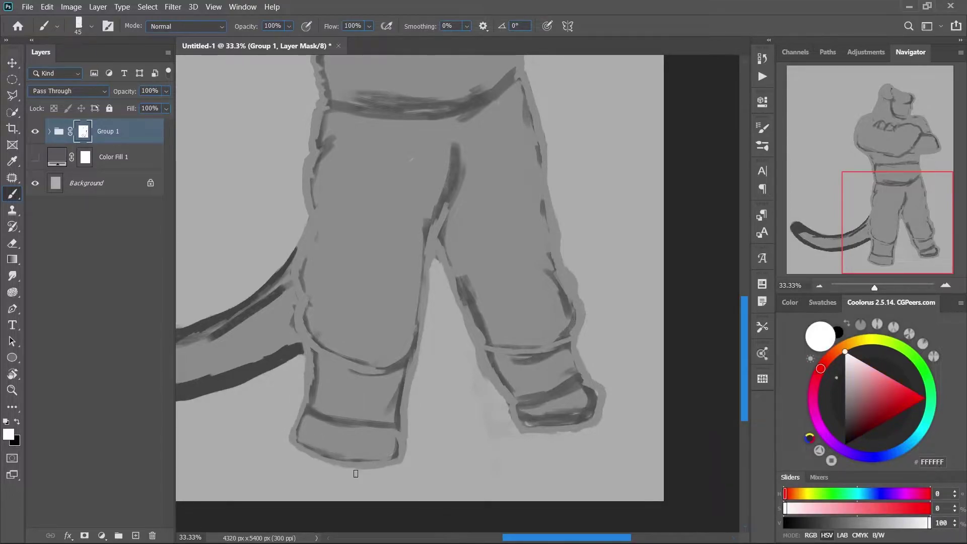
{"action": "key", "text": "x"}
{"action": "key", "text": "bracketright"}
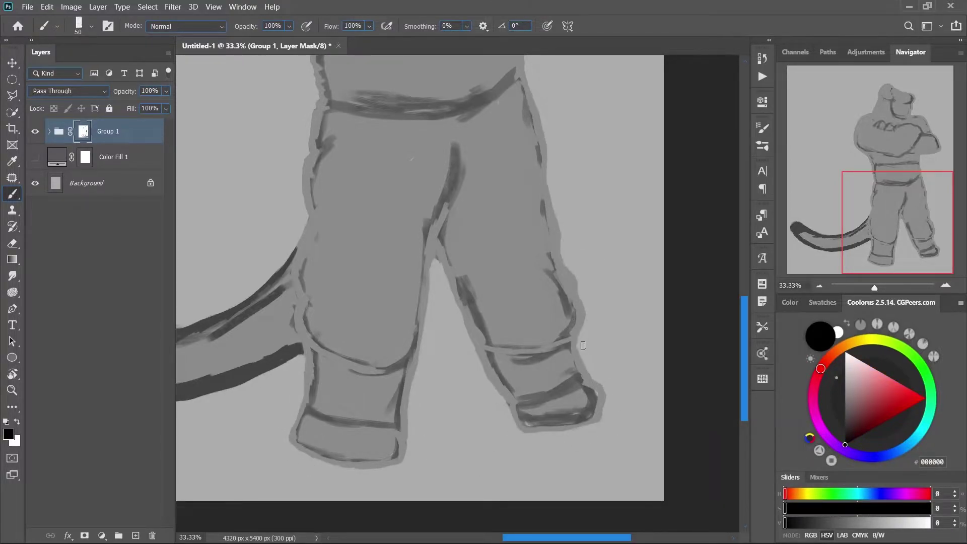
{"action": "key", "text": "bracketright"}
{"action": "scroll", "coordinate": [301, 341], "scroll_direction": "left", "scroll_amount": 5}
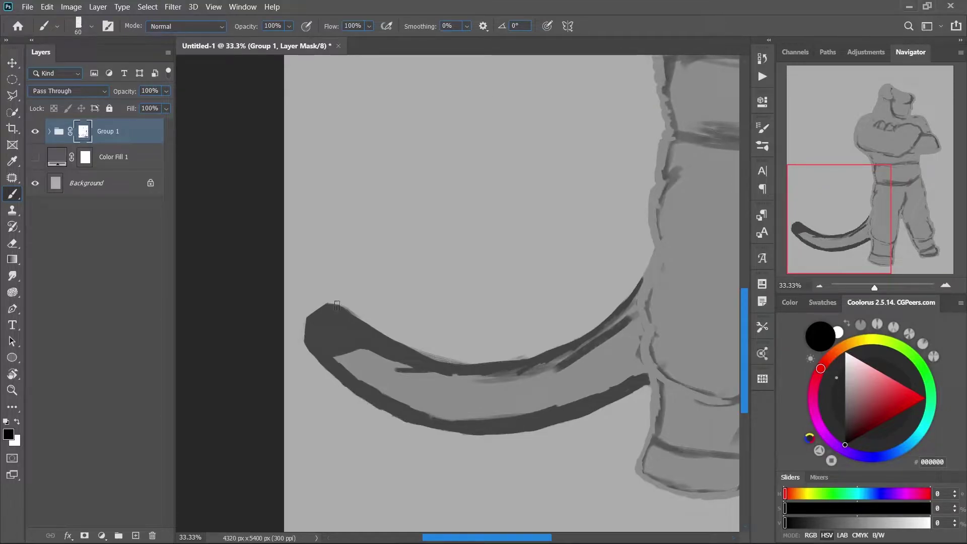
{"action": "left_click_drag", "start_coordinate": [337, 305], "coordinate": [549, 352]}
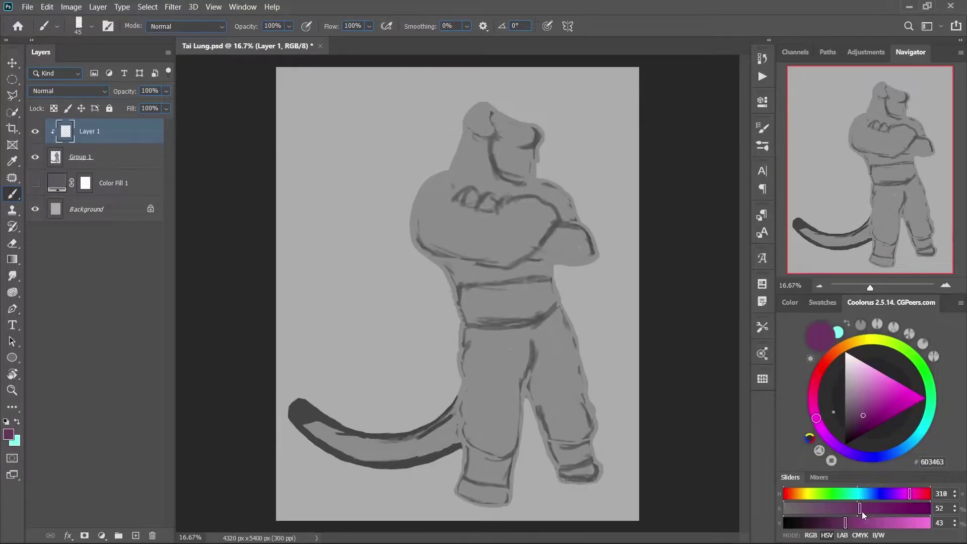
Paint both trouser legs and the waistband in dark purple.
{"action": "left_click_drag", "start_coordinate": [466, 331], "coordinate": [481, 451]}
{"action": "left_click_drag", "start_coordinate": [465, 330], "coordinate": [574, 322]}
{"action": "key", "text": "bracketright"}
{"action": "key", "text": "bracketright"}
{"action": "left_click_drag", "start_coordinate": [468, 352], "coordinate": [529, 353]}
{"action": "left_click", "coordinate": [859, 411]}
{"action": "mouse_move", "coordinate": [503, 322]}
{"action": "left_mouse_down"}
{"action": "mouse_move", "coordinate": [571, 333]}
{"action": "mouse_move", "coordinate": [467, 406]}
{"action": "mouse_move", "coordinate": [484, 443]}
{"action": "mouse_move", "coordinate": [554, 347]}
{"action": "mouse_move", "coordinate": [579, 412]}
{"action": "mouse_move", "coordinate": [560, 369]}
{"action": "left_mouse_up"}
{"action": "key", "text": "bracketright"}
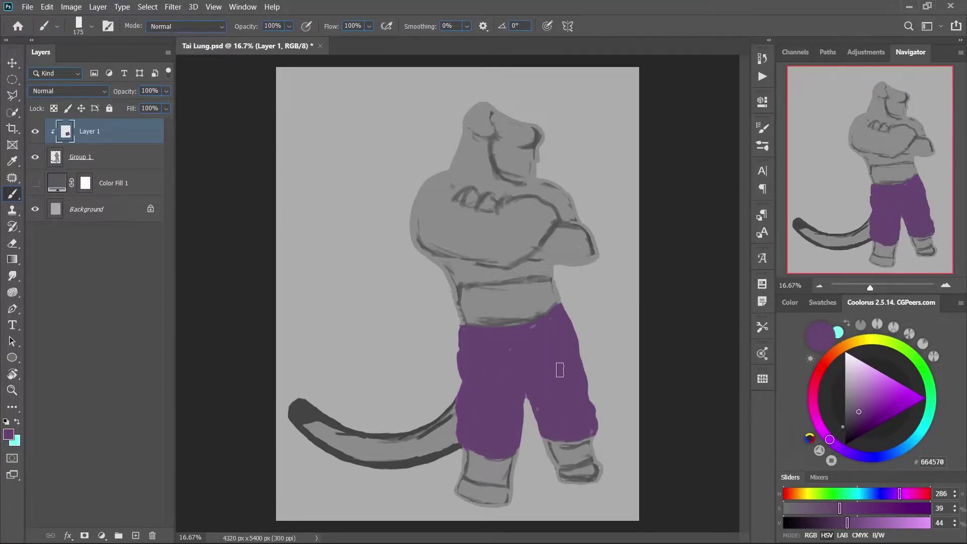
Paint a dark brown belt across the waist.
{"action": "left_click", "coordinate": [845, 345]}
{"action": "left_click_drag", "start_coordinate": [856, 403], "coordinate": [852, 426]}
{"action": "key", "text": "bracketleft"}
{"action": "key", "text": "bracketleft"}
{"action": "key", "text": "bracketleft"}
{"action": "mouse_move", "coordinate": [458, 290]}
{"action": "left_mouse_down"}
{"action": "mouse_move", "coordinate": [524, 322]}
{"action": "mouse_move", "coordinate": [523, 283]}
{"action": "mouse_move", "coordinate": [484, 315]}
{"action": "mouse_move", "coordinate": [565, 310]}
{"action": "left_mouse_up"}
Dab small yellow stud dots across the dark brown belt.
{"action": "left_click", "coordinate": [555, 280], "text": "alt"}
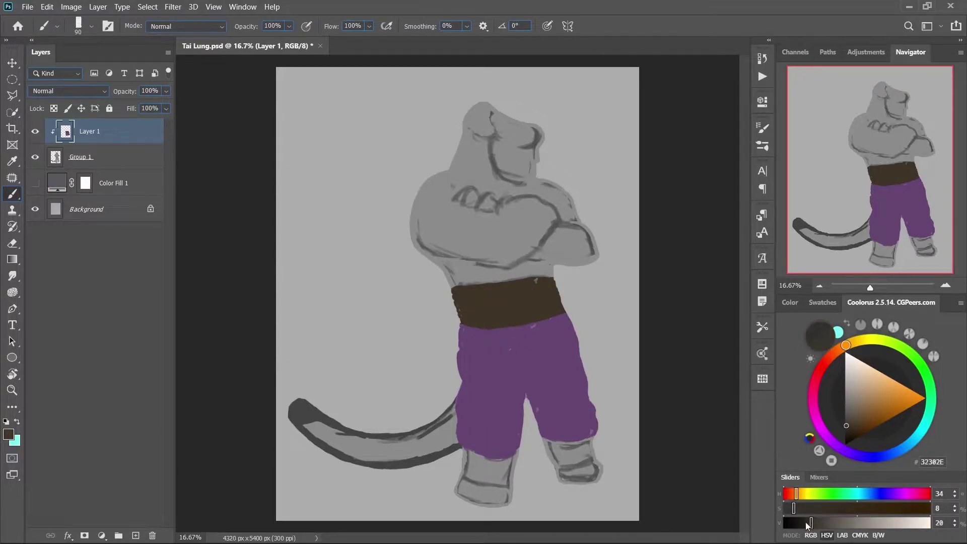
{"action": "left_click_drag", "start_coordinate": [297, 405], "coordinate": [322, 443]}
{"action": "left_click", "coordinate": [868, 339]}
{"action": "left_click_drag", "start_coordinate": [870, 357], "coordinate": [886, 377]}
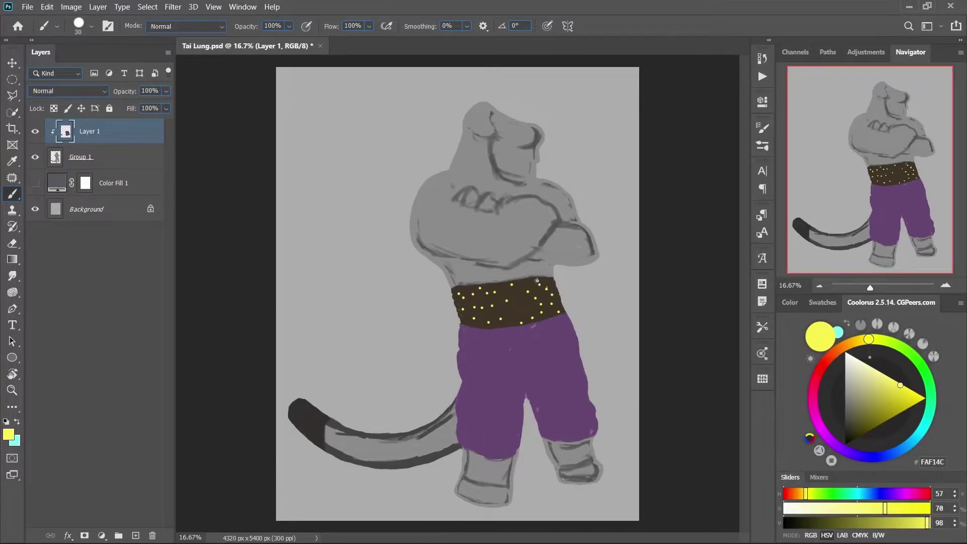
Pick a dark grey-blue and load a new textured brush preset.
{"action": "left_click", "coordinate": [496, 199], "text": "alt"}
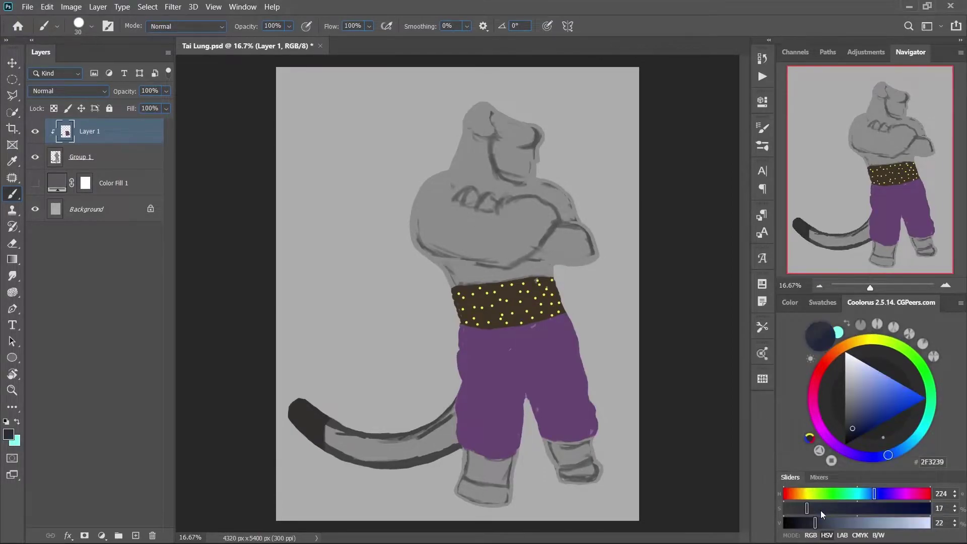
{"action": "right_click", "coordinate": [443, 149]}
{"action": "double_click", "coordinate": [830, 403]}
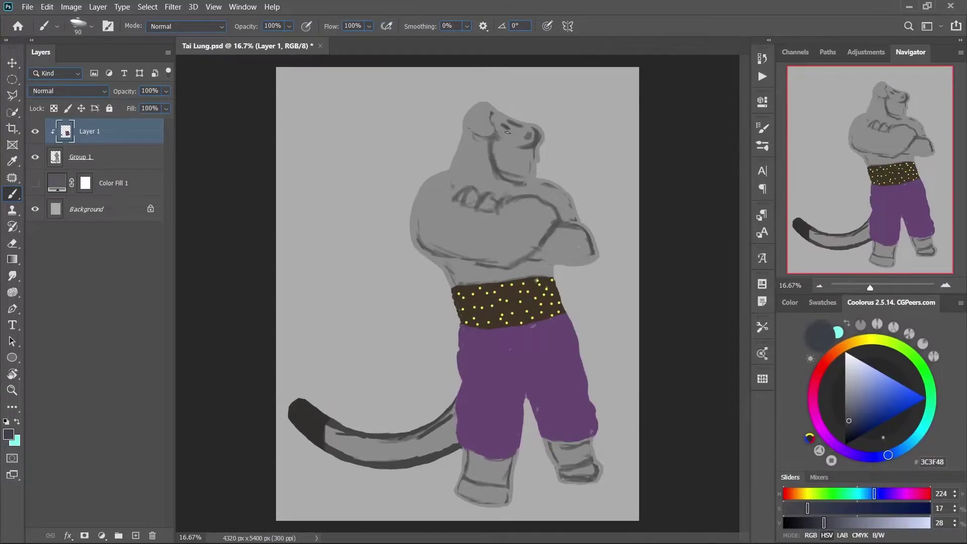
Lighten the grey-blue and paint leopard spots across the chest and lower chest.
{"action": "mouse_move", "coordinate": [434, 185]}
{"action": "left_mouse_down"}
{"action": "mouse_move", "coordinate": [467, 222]}
{"action": "mouse_move", "coordinate": [509, 222]}
{"action": "left_mouse_up"}
{"action": "left_click_drag", "start_coordinate": [503, 251], "coordinate": [514, 248]}
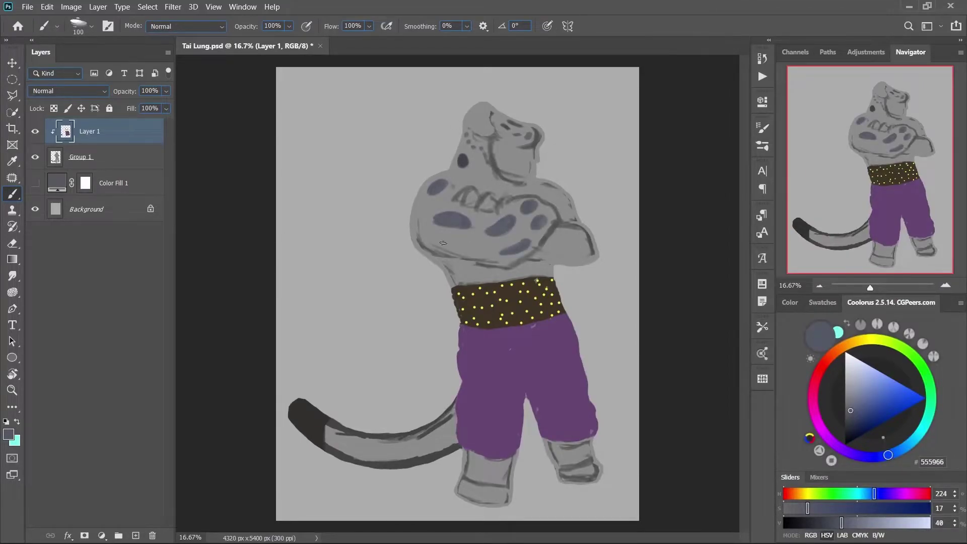
{"action": "left_click_drag", "start_coordinate": [443, 242], "coordinate": [478, 247]}
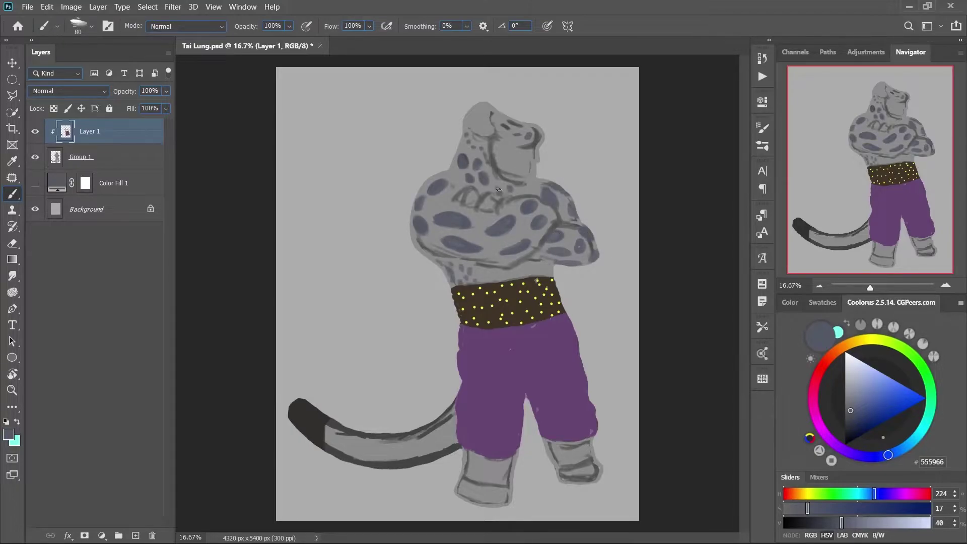
Paint grey-blue spots along the tail, then begin a black ear outline on the head.
{"action": "left_click_drag", "start_coordinate": [367, 443], "coordinate": [385, 446]}
{"action": "left_click_drag", "start_coordinate": [412, 442], "coordinate": [453, 426]}
{"action": "left_click_drag", "start_coordinate": [328, 439], "coordinate": [343, 444]}
{"action": "left_click_drag", "start_coordinate": [381, 455], "coordinate": [390, 451]}
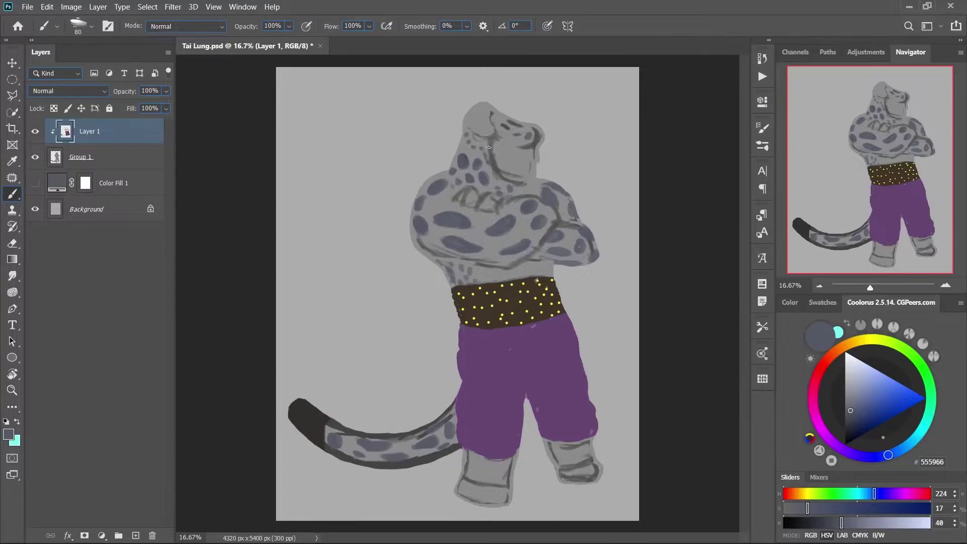
{"action": "key", "text": "bracketleft"}
{"action": "key", "text": "bracketleft"}
{"action": "left_click_drag", "start_coordinate": [485, 103], "coordinate": [474, 106]}
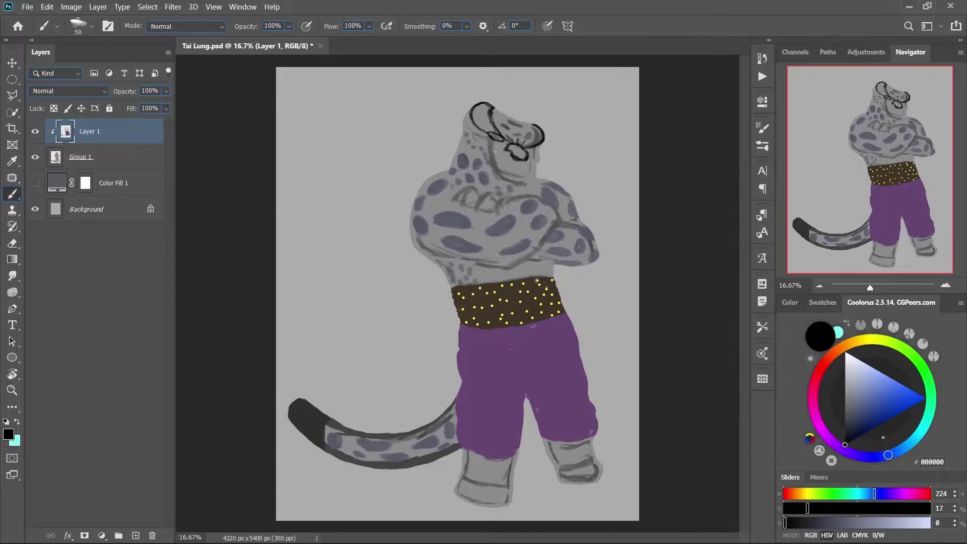
Paint the muzzle white and add a light grey edge along the head's left side.
{"action": "left_click", "coordinate": [499, 152], "text": "alt"}
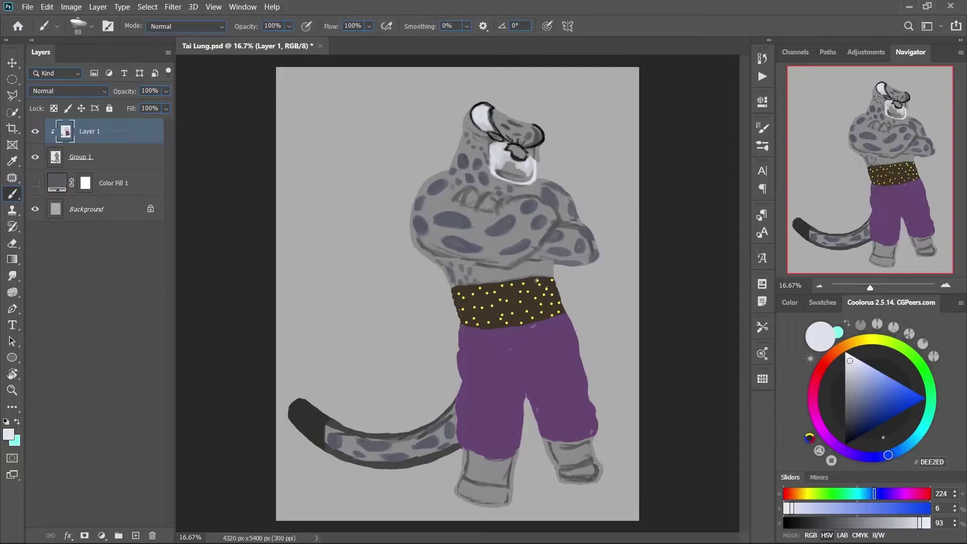
{"action": "left_click_drag", "start_coordinate": [498, 172], "coordinate": [524, 173]}
{"action": "left_click", "coordinate": [509, 152], "text": "alt"}
{"action": "key", "text": "bracketright"}
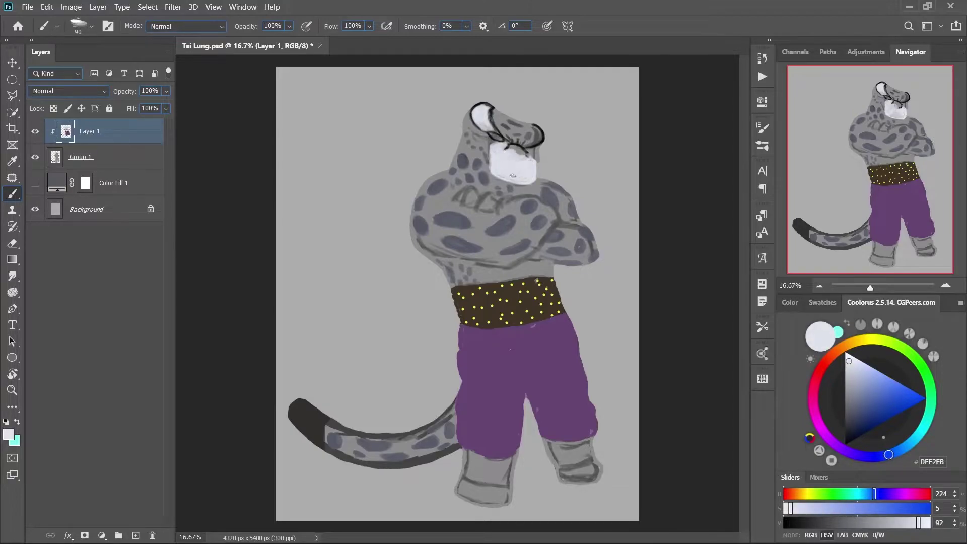
{"action": "left_click", "coordinate": [505, 147], "text": "alt"}
{"action": "key", "text": "bracketleft"}
{"action": "key", "text": "bracketleft"}
{"action": "key", "text": "bracketleft"}
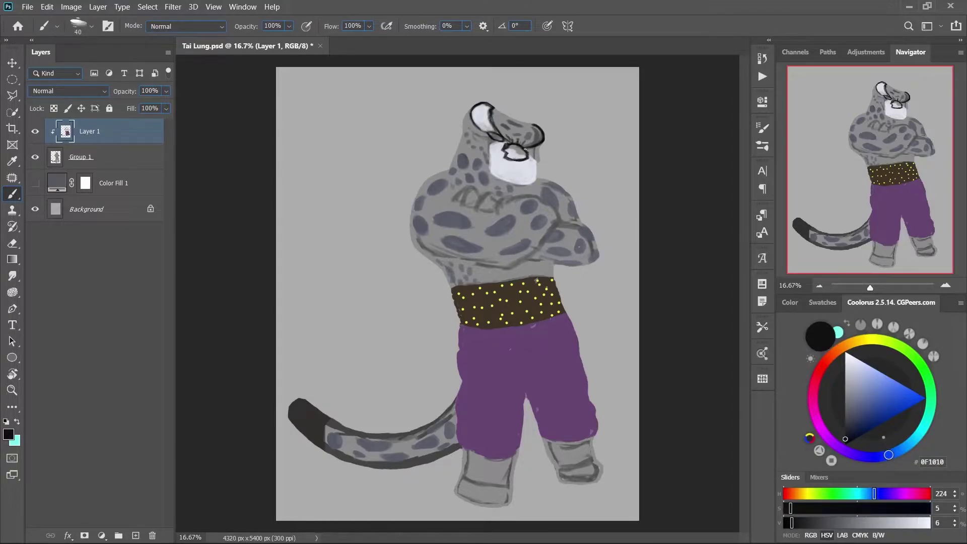
{"action": "key", "text": "bracketright"}
{"action": "left_click", "coordinate": [478, 117], "text": "alt"}
{"action": "left_click_drag", "start_coordinate": [464, 110], "coordinate": [465, 133]}
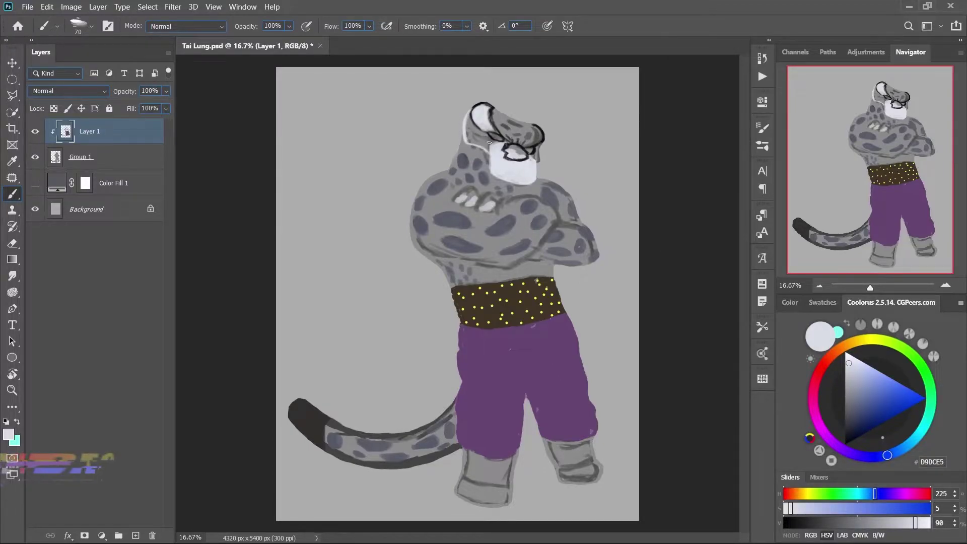
Draw a dark detail line on the muzzle and choose golden yellow for the eyes.
{"action": "left_click", "coordinate": [514, 160], "text": "alt"}
{"action": "key", "text": "bracketleft"}
{"action": "key", "text": "bracketleft"}
{"action": "key", "text": "bracketleft"}
{"action": "mouse_move", "coordinate": [514, 160]}
{"action": "left_mouse_down"}
{"action": "mouse_move", "coordinate": [494, 151]}
{"action": "mouse_move", "coordinate": [531, 166]}
{"action": "mouse_move", "coordinate": [524, 183]}
{"action": "mouse_move", "coordinate": [513, 154]}
{"action": "left_mouse_up"}
{"action": "left_click", "coordinate": [519, 173], "text": "alt"}
{"action": "key", "text": "bracketright"}
{"action": "key", "text": "bracketright"}
{"action": "key", "text": "bracketright"}
{"action": "left_click", "coordinate": [536, 179], "text": "alt"}
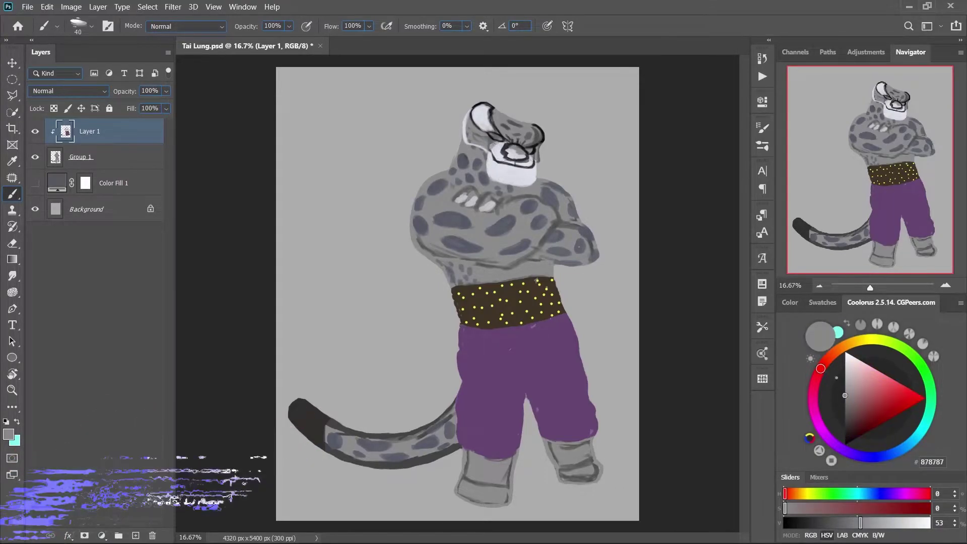
{"action": "key", "text": "bracketleft"}
{"action": "key", "text": "bracketleft"}
{"action": "key", "text": "bracketleft"}
{"action": "left_click", "coordinate": [802, 490]}
Paint the eyes yellow and the nose brown with darker shading.
{"action": "left_click", "coordinate": [898, 385]}
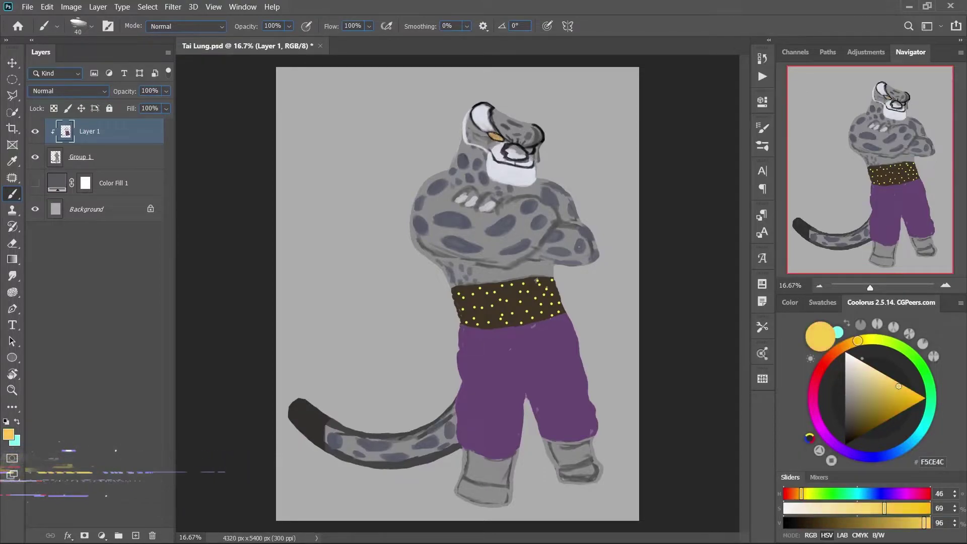
{"action": "left_click_drag", "start_coordinate": [491, 134], "coordinate": [534, 149]}
{"action": "left_click", "coordinate": [838, 509]}
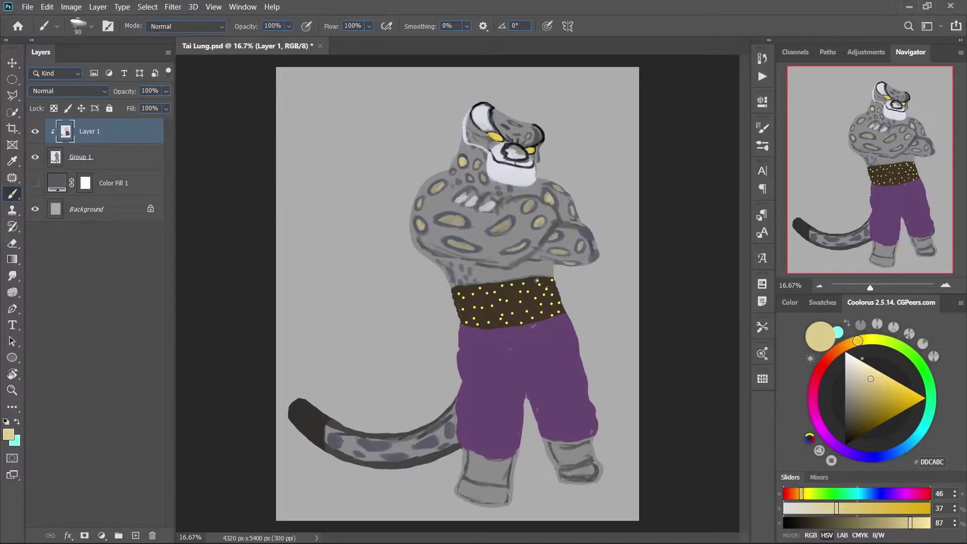
{"action": "key", "text": "bracketleft"}
{"action": "left_click_drag", "start_coordinate": [509, 149], "coordinate": [514, 147]}
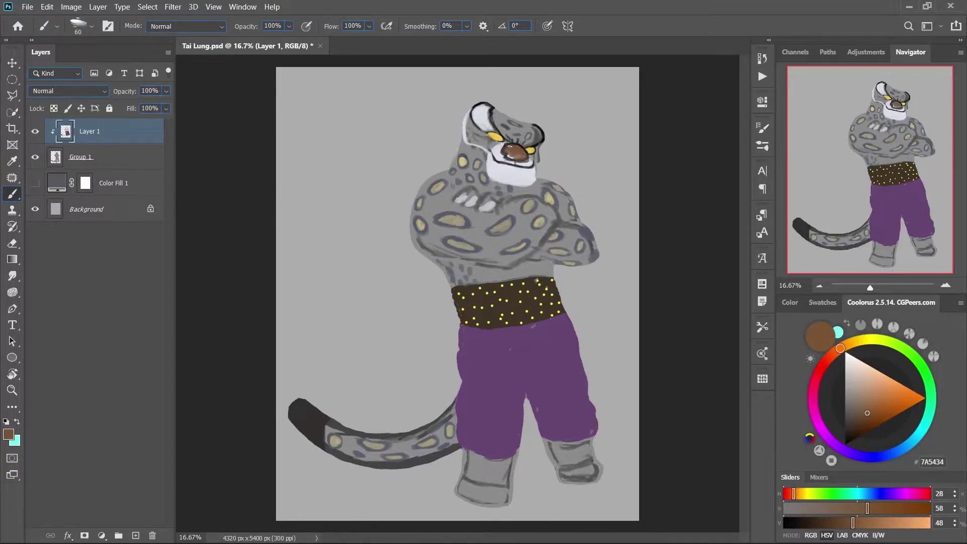
{"action": "left_click", "coordinate": [504, 150], "text": "alt"}
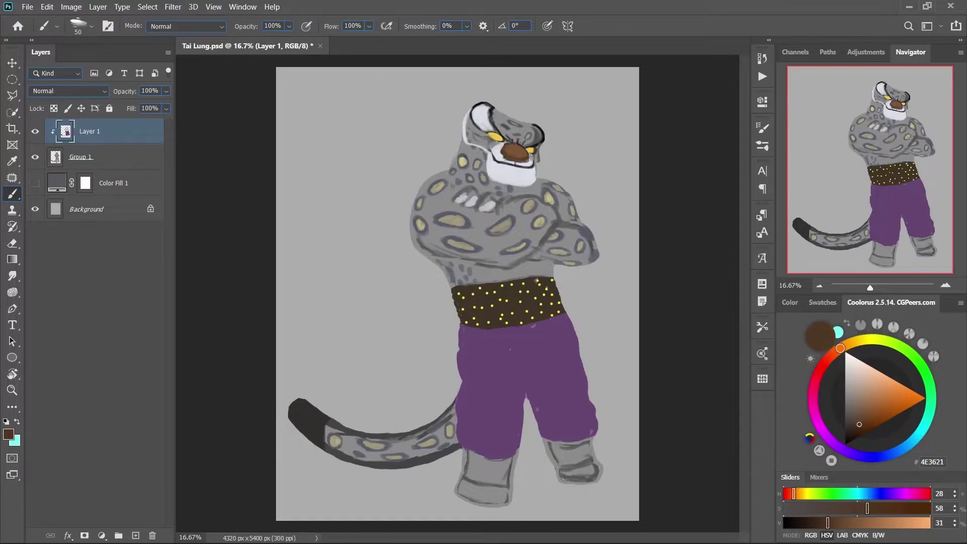
Paint pale yellow leg wraps and white toes, then add a new layer for line work.
{"action": "left_click", "coordinate": [431, 444], "text": "alt"}
{"action": "key", "text": "bracketright"}
{"action": "key", "text": "bracketright"}
{"action": "key", "text": "bracketright"}
{"action": "mouse_move", "coordinate": [466, 453]}
{"action": "left_mouse_down"}
{"action": "mouse_move", "coordinate": [514, 470]}
{"action": "mouse_move", "coordinate": [516, 454]}
{"action": "mouse_move", "coordinate": [579, 451]}
{"action": "left_mouse_up"}
{"action": "left_click", "coordinate": [554, 461], "text": "alt"}
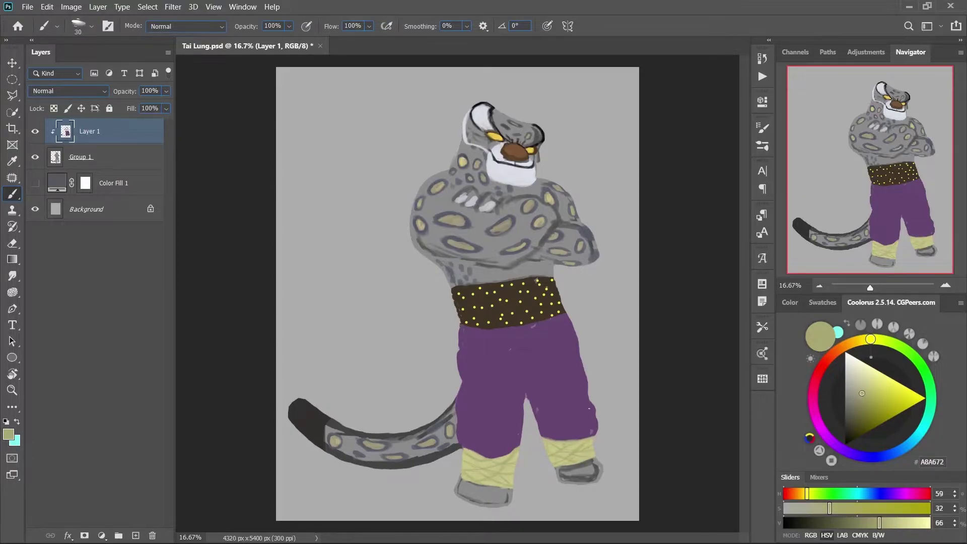
{"action": "left_click_drag", "start_coordinate": [459, 494], "coordinate": [470, 488]}
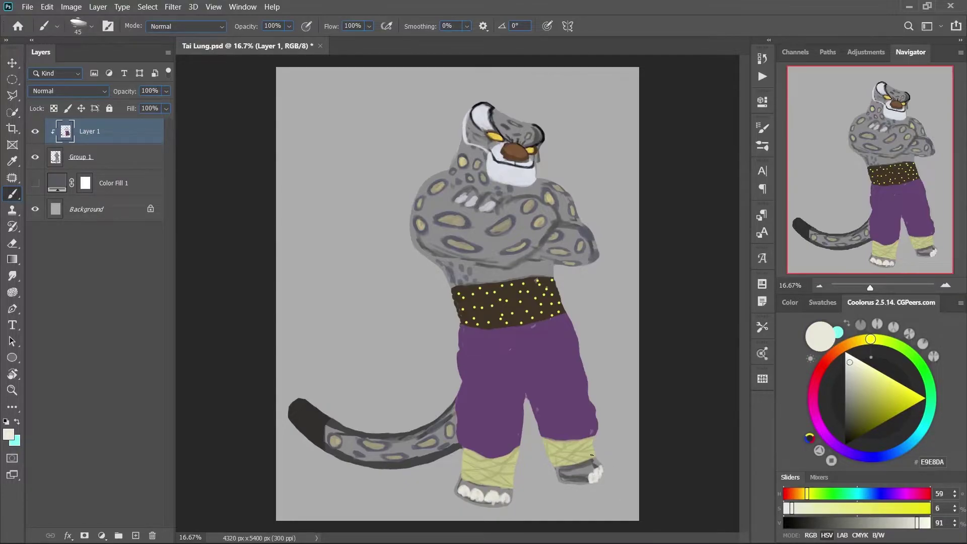
{"action": "left_click", "coordinate": [457, 495], "text": "alt"}
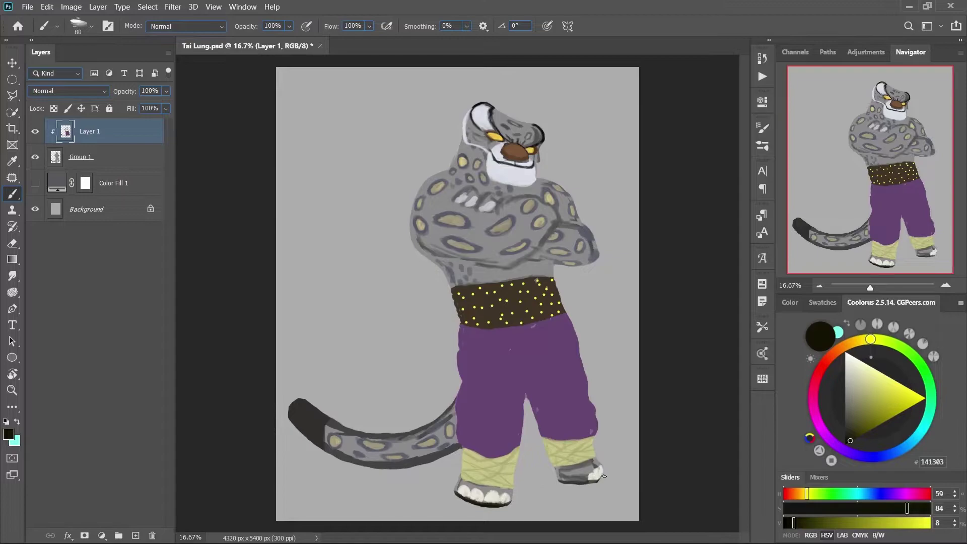
{"action": "key", "text": "ctrl+shift+alt+n"}
Outline the head, eye and inner ear in black and retrace the mouth line.
{"action": "scroll", "coordinate": [342, 436], "scroll_direction": "up", "scroll_amount": 3, "text": "alt"}
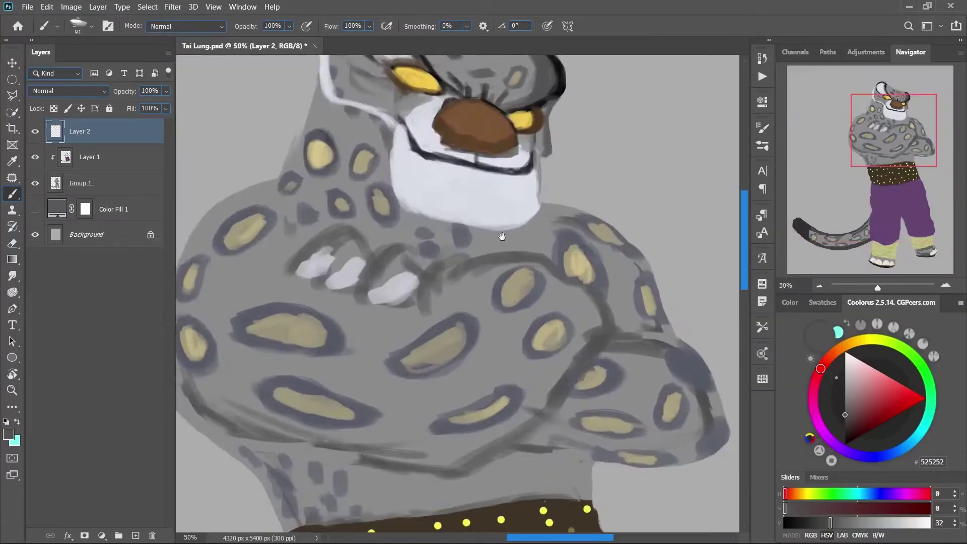
{"action": "mouse_move", "coordinate": [359, 174]}
{"action": "left_mouse_down"}
{"action": "mouse_move", "coordinate": [366, 139]}
{"action": "mouse_move", "coordinate": [405, 171]}
{"action": "mouse_move", "coordinate": [375, 236]}
{"action": "mouse_move", "coordinate": [470, 284]}
{"action": "left_mouse_up"}
{"action": "key", "text": "bracketleft"}
{"action": "key", "text": "bracketleft"}
{"action": "key", "text": "bracketleft"}
{"action": "key", "text": "bracketleft"}
{"action": "mouse_move", "coordinate": [409, 170]}
{"action": "left_mouse_down"}
{"action": "mouse_move", "coordinate": [431, 183]}
{"action": "mouse_move", "coordinate": [443, 226]}
{"action": "left_mouse_up"}
{"action": "left_click_drag", "start_coordinate": [425, 199], "coordinate": [463, 270]}
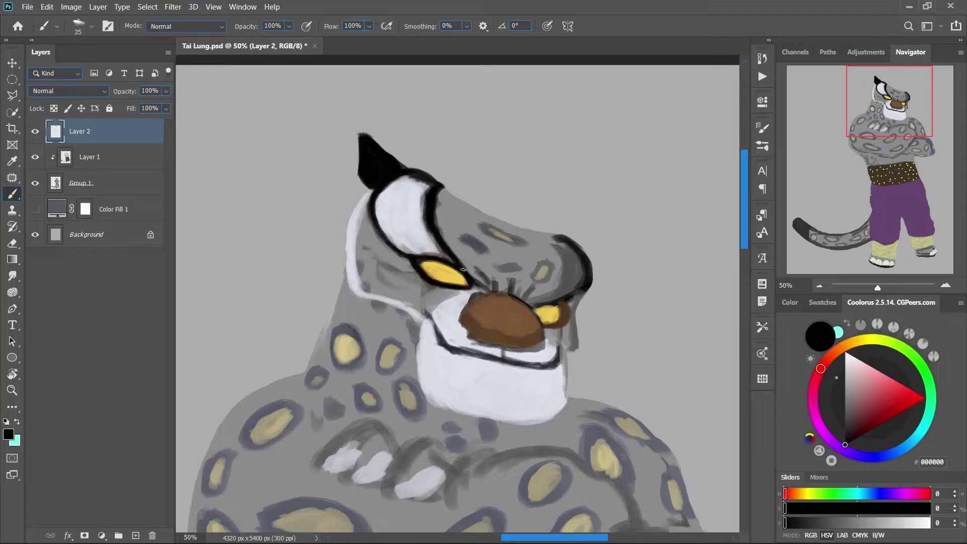
{"action": "left_click_drag", "start_coordinate": [440, 347], "coordinate": [557, 365]}
Shade the underside of the nose a darker brown.
{"action": "key", "text": "bracketright"}
{"action": "key", "text": "bracketright"}
{"action": "left_click", "coordinate": [454, 341], "text": "alt"}
{"action": "left_click", "coordinate": [534, 361], "text": "alt"}
{"action": "key", "text": "bracketright"}
{"action": "left_click", "coordinate": [473, 319], "text": "alt"}
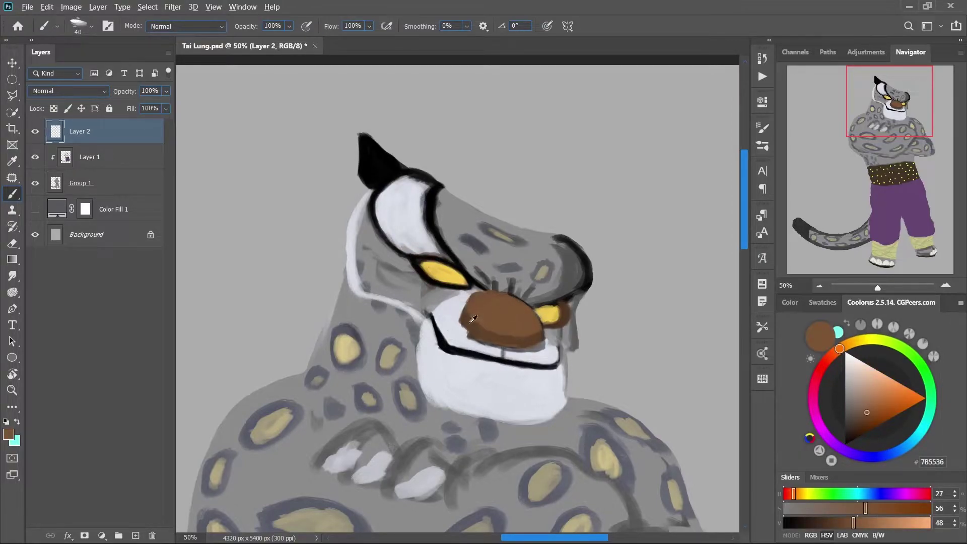
{"action": "left_click", "coordinate": [503, 347], "text": "alt"}
{"action": "left_click_drag", "start_coordinate": [493, 347], "coordinate": [544, 342]}
Strengthen the near-black outline along the head and pick yellow for the fangs.
{"action": "key", "text": "bracketleft"}
{"action": "key", "text": "bracketleft"}
{"action": "left_click", "coordinate": [587, 267], "text": "alt"}
{"action": "left_click_drag", "start_coordinate": [551, 234], "coordinate": [588, 264]}
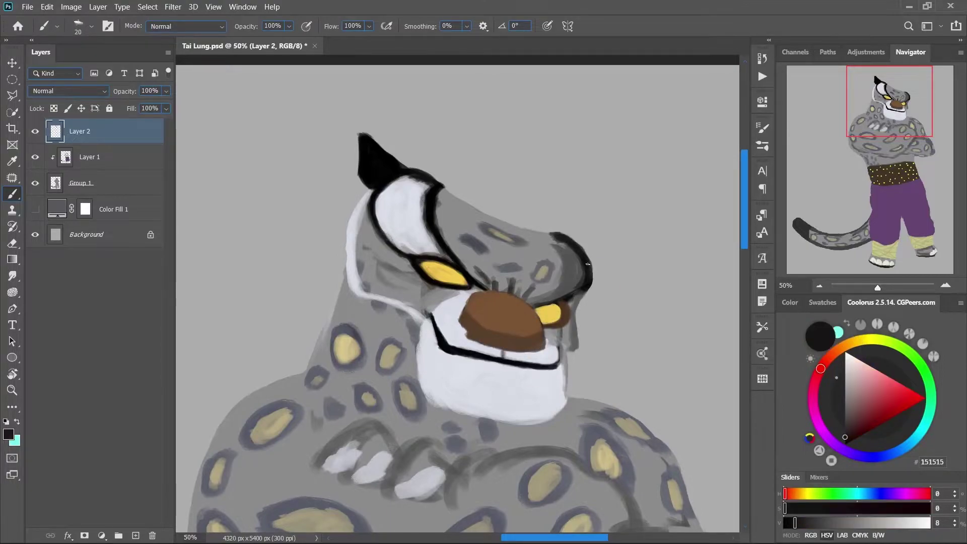
{"action": "left_click", "coordinate": [441, 272], "text": "alt"}
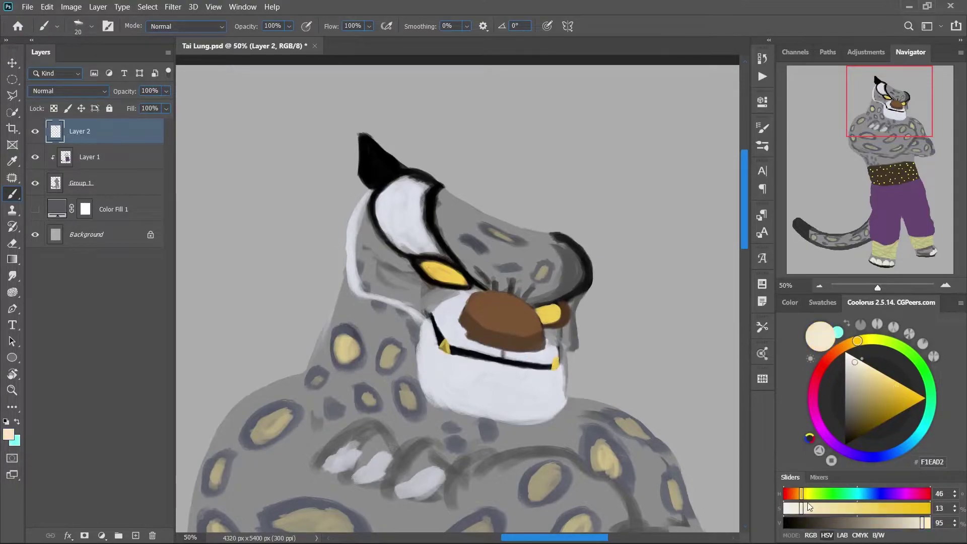
Repaint the forearm and fingers in grey with lighter grey shading.
{"action": "scroll", "coordinate": [556, 363], "scroll_direction": "down", "scroll_amount": 3}
{"action": "left_click", "coordinate": [350, 392], "text": "alt"}
{"action": "key", "text": "bracketright"}
{"action": "key", "text": "bracketright"}
{"action": "key", "text": "bracketright"}
{"action": "left_click_drag", "start_coordinate": [350, 399], "coordinate": [453, 375]}
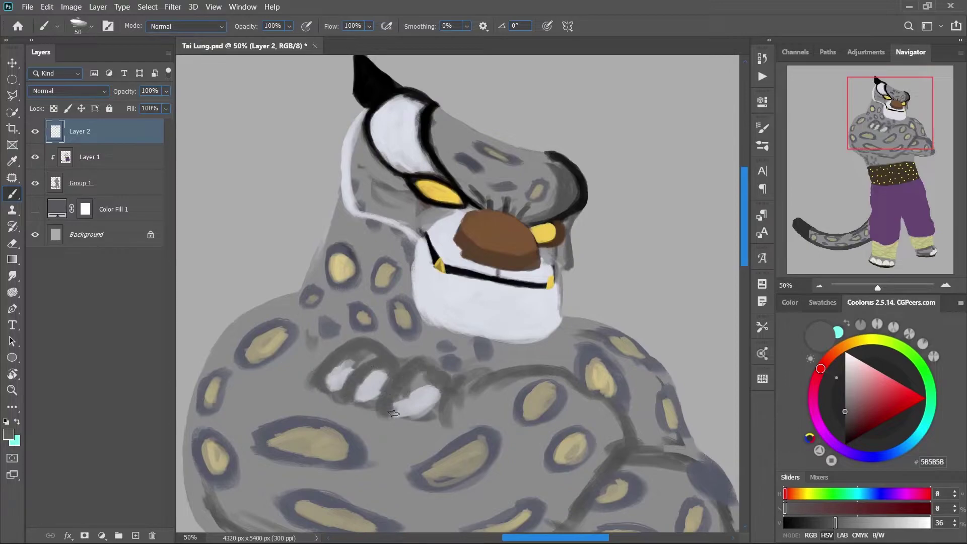
{"action": "left_click_drag", "start_coordinate": [388, 410], "coordinate": [479, 393]}
{"action": "left_click", "coordinate": [353, 348], "text": "alt"}
{"action": "key", "text": "bracketright"}
{"action": "key", "text": "bracketright"}
{"action": "left_click_drag", "start_coordinate": [333, 373], "coordinate": [463, 381]}
Switch to black for the claws and dot red pupils into both eyes.
{"action": "left_click", "coordinate": [784, 524]}
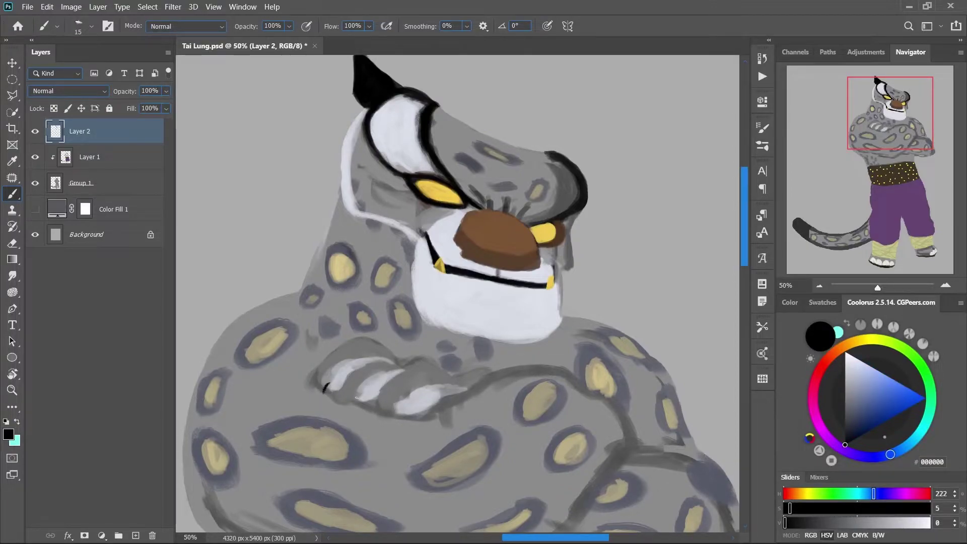
{"action": "left_click", "coordinate": [822, 459]}
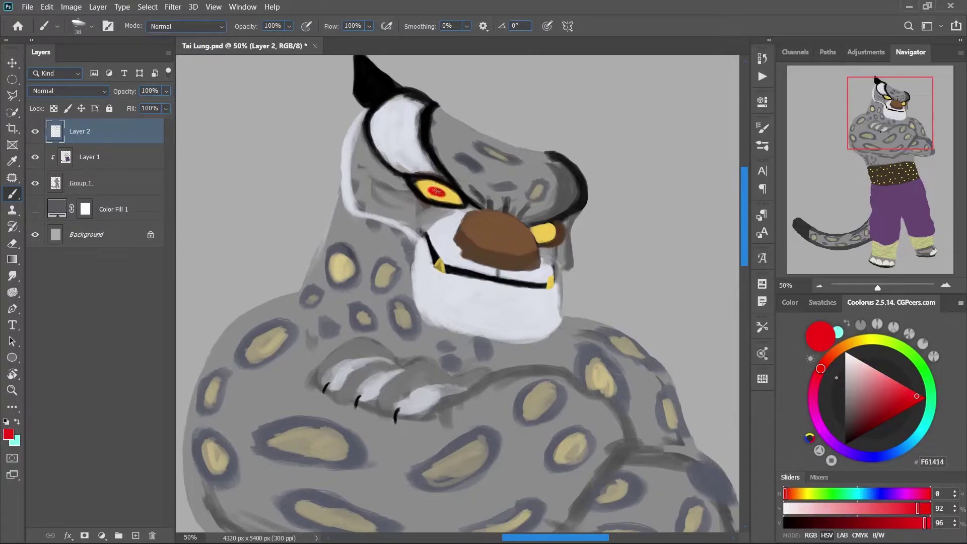
{"action": "left_click", "coordinate": [536, 232]}
{"action": "left_click", "coordinate": [436, 191]}
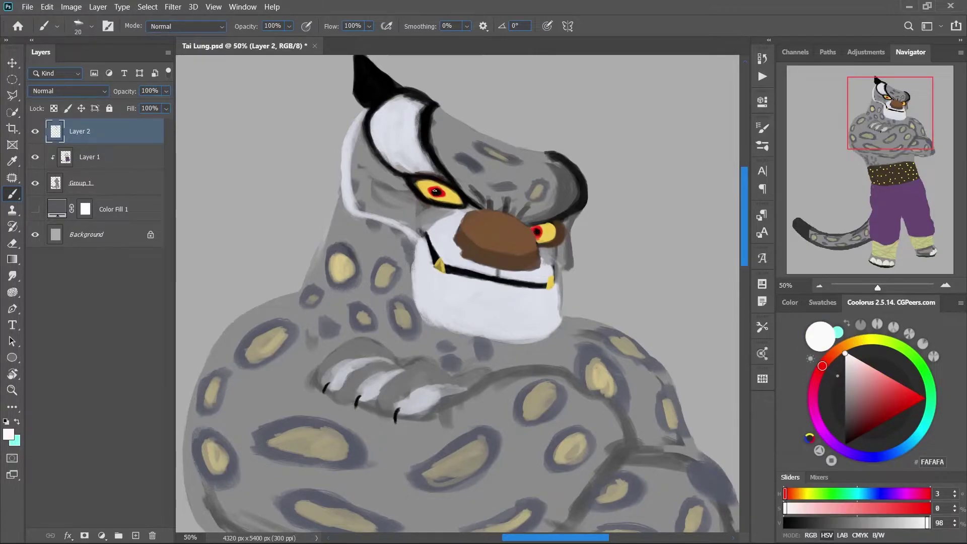
{"action": "left_click", "coordinate": [434, 191], "text": "alt"}
Paint light grey over the waist, then add a new empty layer for fur.
{"action": "key", "text": "ctrl+0"}
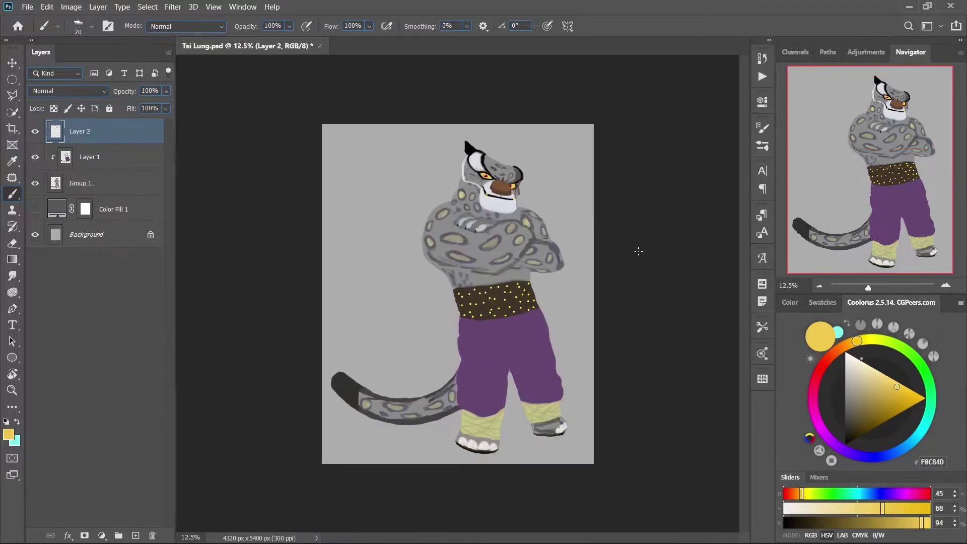
{"action": "key", "text": "e"}
{"action": "key", "text": "ctrl+plus"}
{"action": "key", "text": "ctrl+plus"}
{"action": "key", "text": "b"}
{"action": "key", "text": "ctrl+plus"}
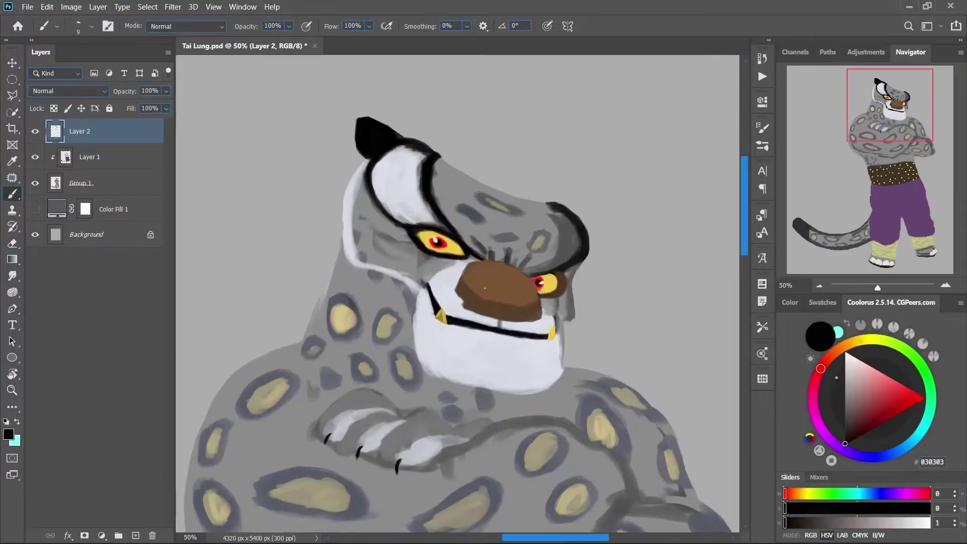
{"action": "key", "text": "ctrl+0"}
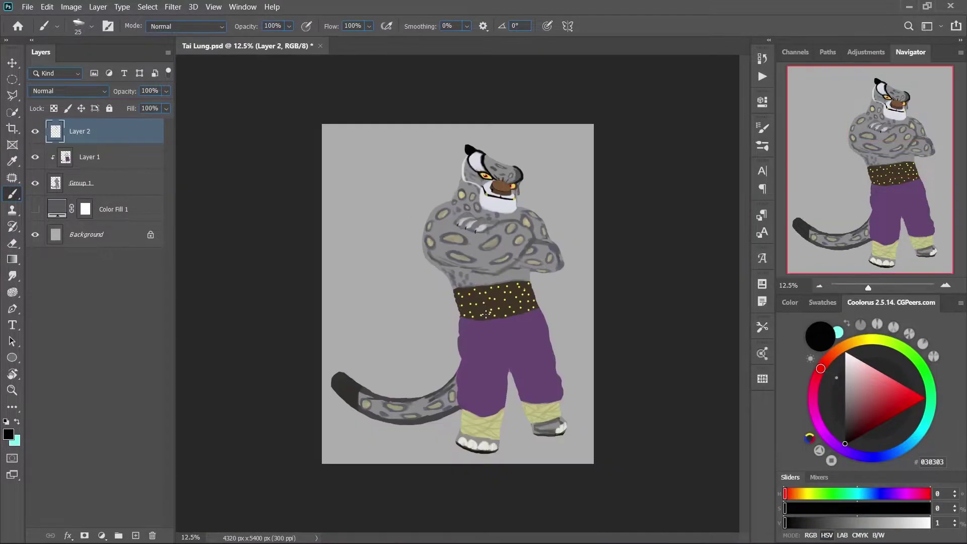
{"action": "key", "text": "ctrl+plus"}
{"action": "key", "text": "ctrl+plus"}
{"action": "left_click", "coordinate": [588, 236], "text": "alt"}
{"action": "left_click_drag", "start_coordinate": [596, 238], "coordinate": [604, 256]}
{"action": "key", "text": "ctrl+0"}
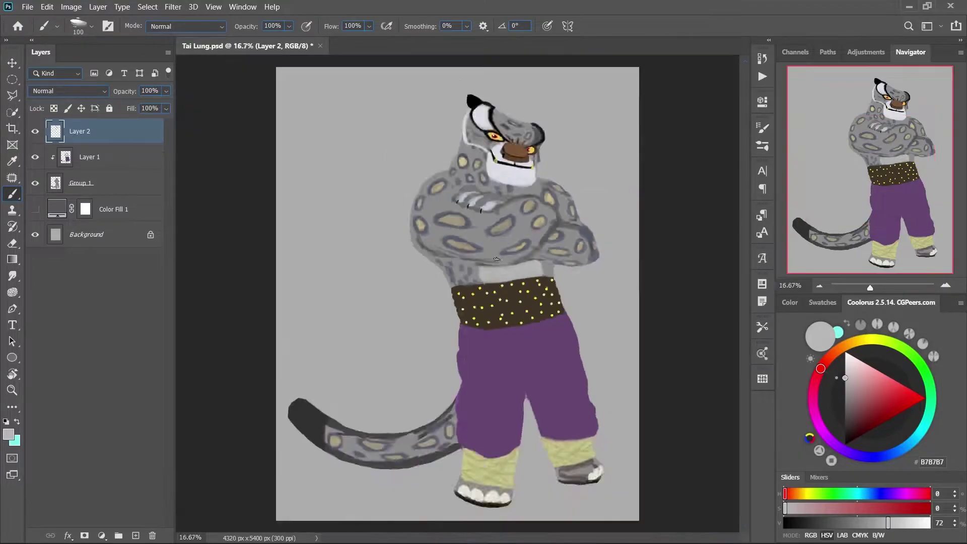
{"action": "key", "text": "ctrl+shift+alt+n"}
Load a fur texture brush and paint pale grey fur near the ear and crossed arms.
{"action": "right_click", "coordinate": [588, 410]}
{"action": "double_click", "coordinate": [690, 434]}
{"action": "key", "text": "ctrl+plus"}
{"action": "key", "text": "ctrl+plus"}
{"action": "scroll", "coordinate": [563, 204], "scroll_direction": "up", "scroll_amount": 5}
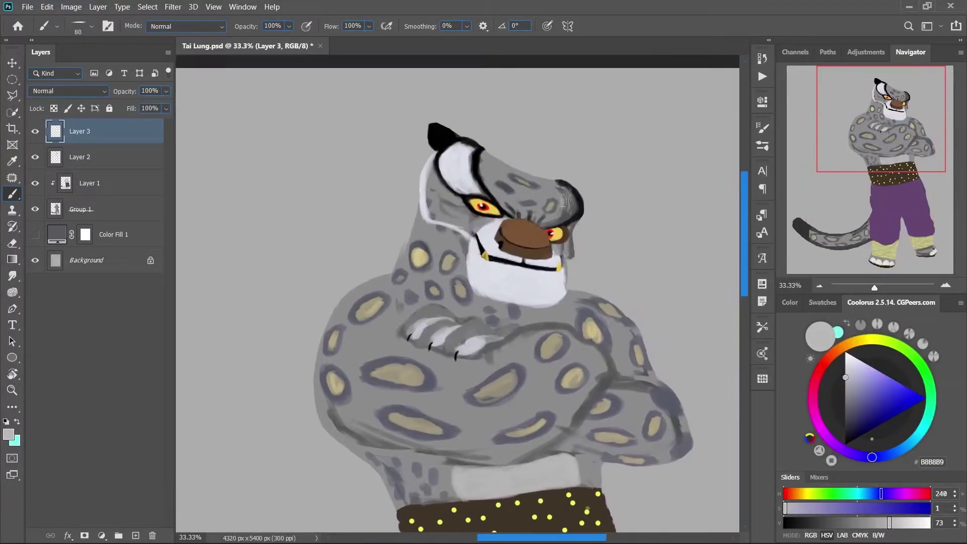
{"action": "left_click", "coordinate": [486, 153], "text": "alt"}
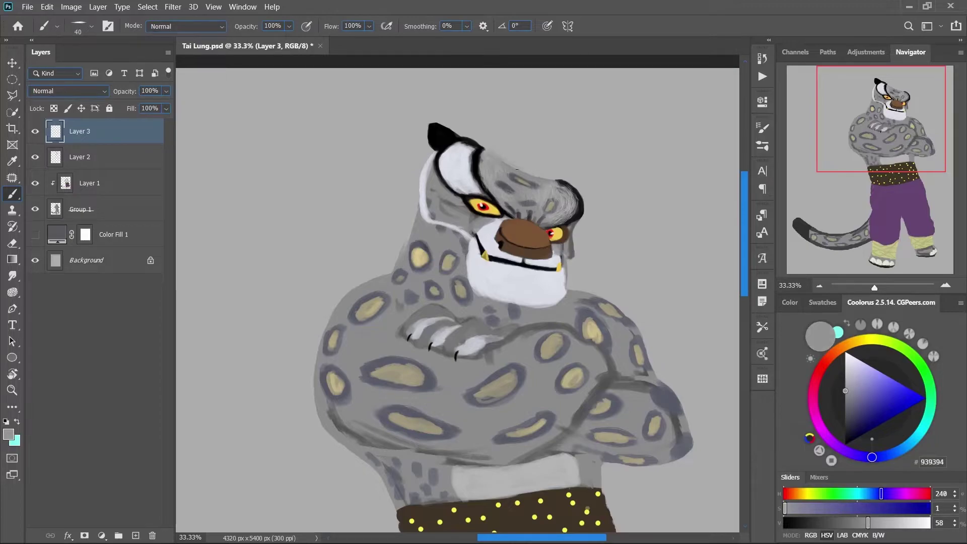
{"action": "left_click", "coordinate": [454, 171], "text": "alt"}
{"action": "left_click_drag", "start_coordinate": [481, 184], "coordinate": [432, 159]}
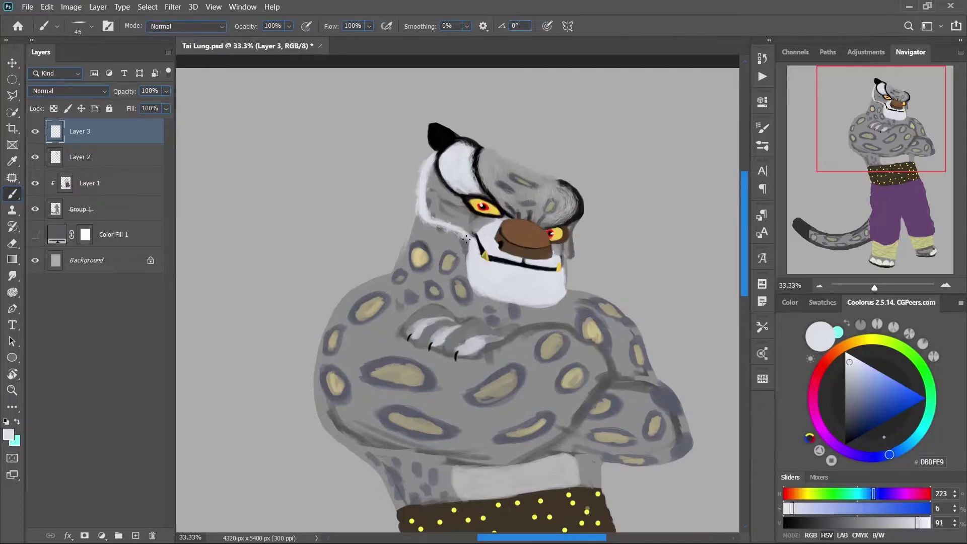
{"action": "mouse_move", "coordinate": [422, 325]}
{"action": "left_mouse_down"}
{"action": "mouse_move", "coordinate": [404, 342]}
{"action": "mouse_move", "coordinate": [459, 317]}
{"action": "left_mouse_up"}
{"action": "left_click", "coordinate": [443, 328], "text": "alt"}
{"action": "left_click", "coordinate": [469, 324], "text": "alt"}
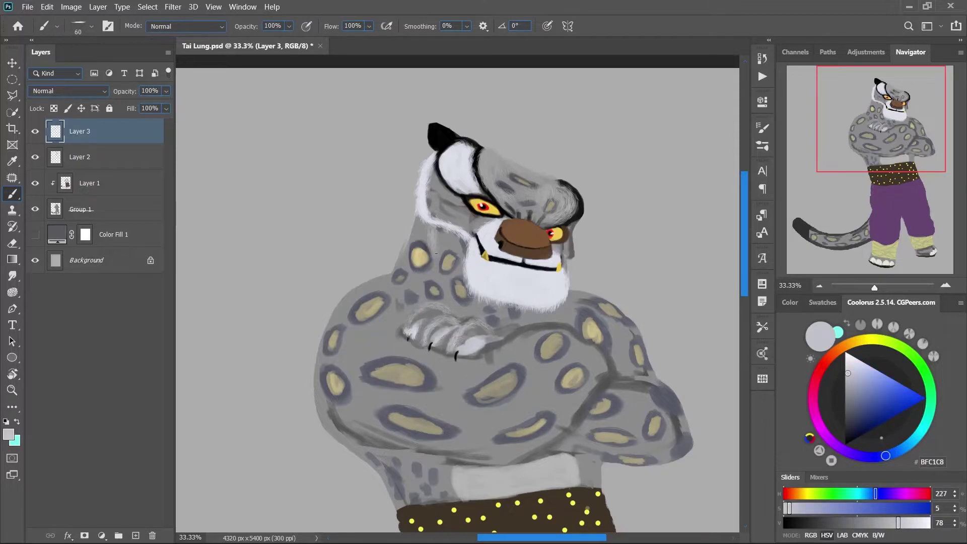
Set brush flow to 46% and paint dark shadow fur over the shoulders and lower arms.
{"action": "key", "text": "shift+4"}
{"action": "key", "text": "shift+6"}
{"action": "key", "text": "bracketright"}
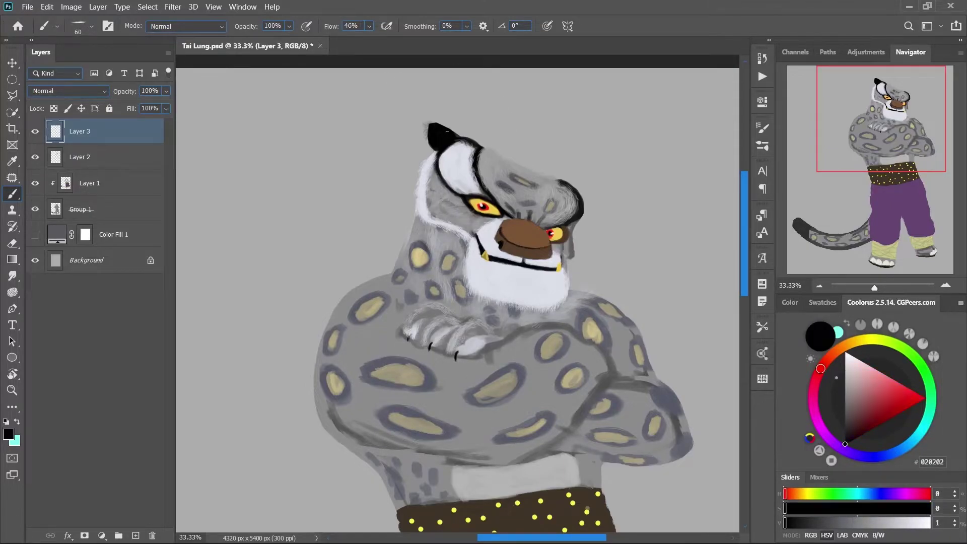
{"action": "left_click", "coordinate": [353, 327], "text": "alt"}
{"action": "mouse_move", "coordinate": [405, 224]}
{"action": "left_mouse_down"}
{"action": "mouse_move", "coordinate": [332, 337]}
{"action": "mouse_move", "coordinate": [605, 403]}
{"action": "left_mouse_up"}
{"action": "key", "text": "bracketright"}
{"action": "key", "text": "bracketright"}
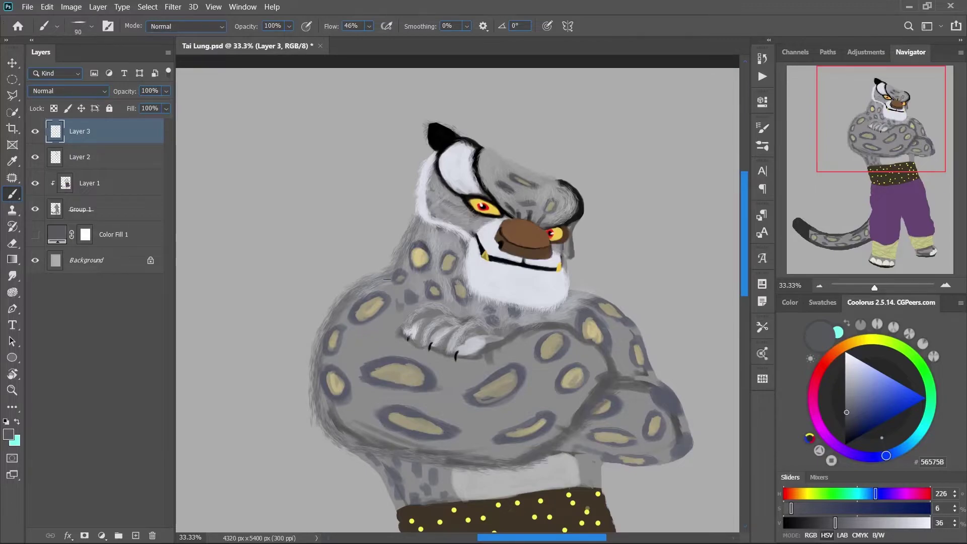
{"action": "left_click_drag", "start_coordinate": [325, 302], "coordinate": [418, 443]}
{"action": "left_click_drag", "start_coordinate": [484, 423], "coordinate": [393, 338]}
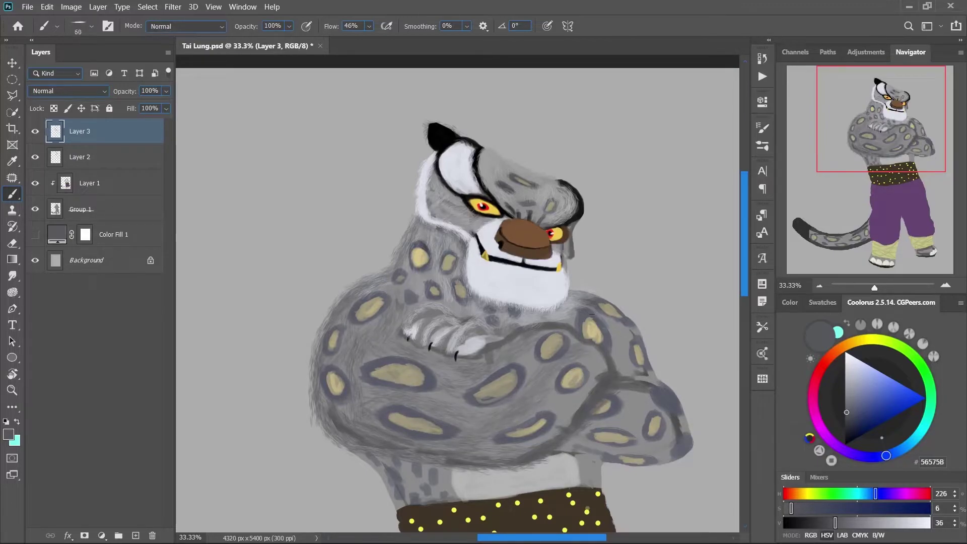
Paint dark fur strokes along the tail outline.
{"action": "left_click_drag", "start_coordinate": [580, 480], "coordinate": [490, 301]}
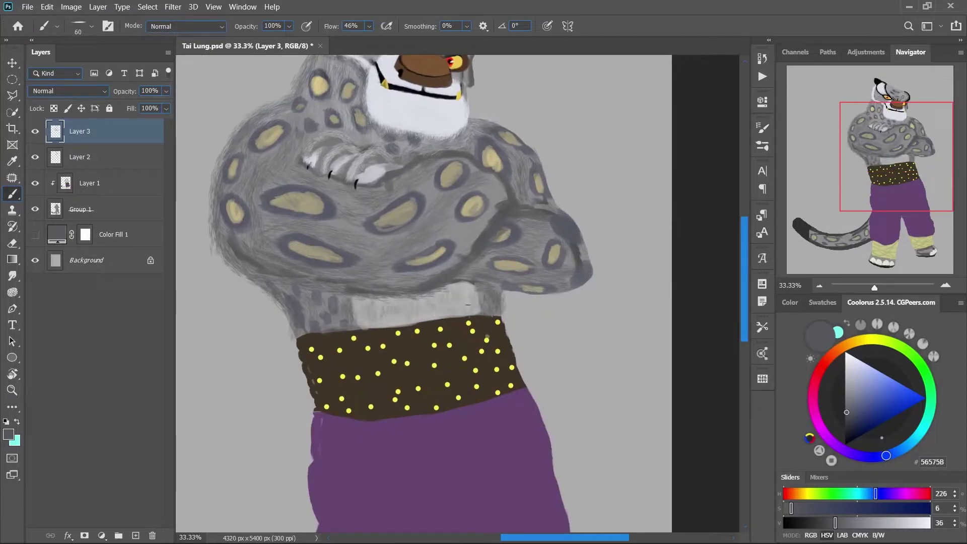
{"action": "left_click_drag", "start_coordinate": [493, 230], "coordinate": [442, 423]}
{"action": "left_click", "coordinate": [247, 255], "text": "alt"}
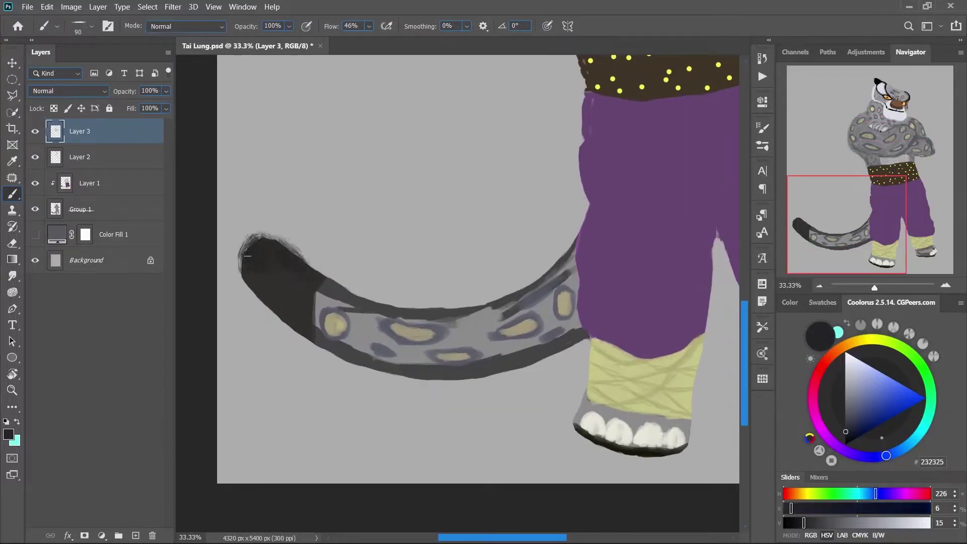
{"action": "mouse_move", "coordinate": [247, 252]}
{"action": "left_mouse_down"}
{"action": "mouse_move", "coordinate": [383, 368]}
{"action": "mouse_move", "coordinate": [579, 337]}
{"action": "left_mouse_up"}
{"action": "key", "text": "bracketleft"}
{"action": "left_click_drag", "start_coordinate": [317, 302], "coordinate": [489, 327]}
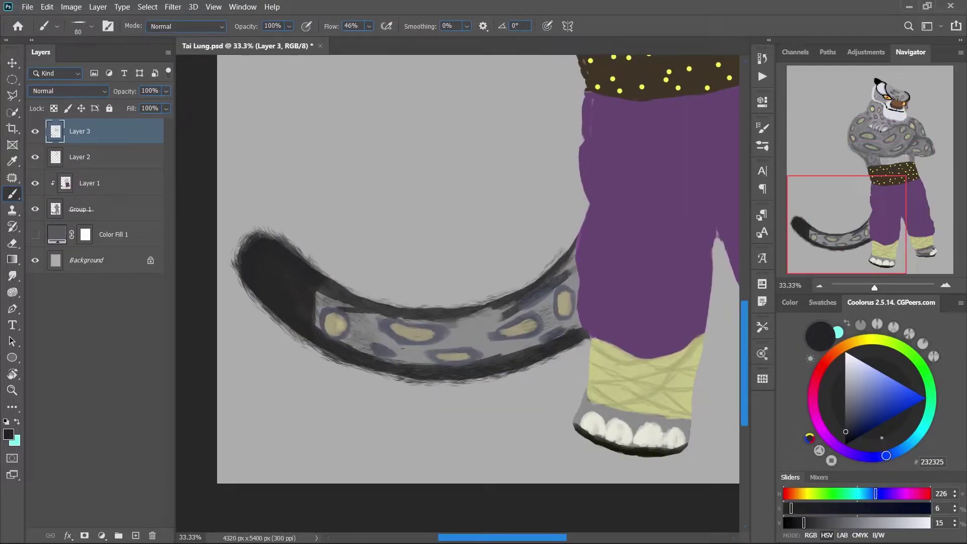
{"action": "left_click_drag", "start_coordinate": [367, 352], "coordinate": [528, 322]}
Layer light grey and near-black fur over the tail for a dark furry tip.
{"action": "left_click", "coordinate": [402, 333], "text": "alt"}
{"action": "left_click_drag", "start_coordinate": [252, 252], "coordinate": [327, 327]}
{"action": "left_click_drag", "start_coordinate": [383, 347], "coordinate": [559, 287]}
{"action": "left_click_drag", "start_coordinate": [292, 282], "coordinate": [564, 272]}
{"action": "left_click", "coordinate": [629, 451], "text": "alt"}
{"action": "mouse_move", "coordinate": [262, 252]}
{"action": "left_mouse_down"}
{"action": "mouse_move", "coordinate": [317, 282]}
{"action": "mouse_move", "coordinate": [556, 292]}
{"action": "left_mouse_up"}
Paint dark fur and grey shading on the right foot, then create Layer 4.
{"action": "key", "text": "ctrl+minus"}
{"action": "key", "text": "ctrl+minus"}
{"action": "key", "text": "ctrl+minus"}
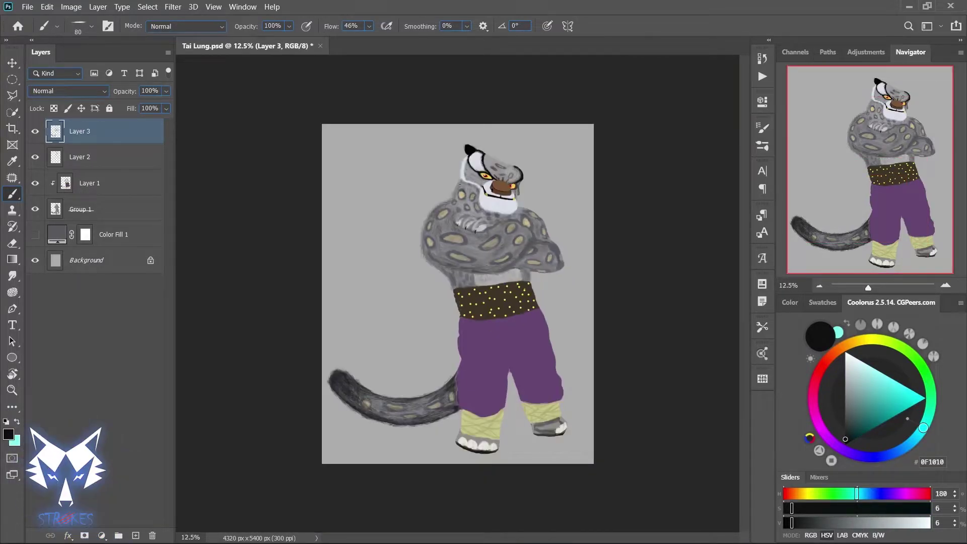
{"action": "scroll", "coordinate": [460, 185], "scroll_direction": "up", "scroll_amount": 3}
{"action": "scroll", "coordinate": [569, 313], "scroll_direction": "down", "scroll_amount": 5}
{"action": "key", "text": "bracketleft"}
{"action": "key", "text": "bracketleft"}
{"action": "key", "text": "bracketleft"}
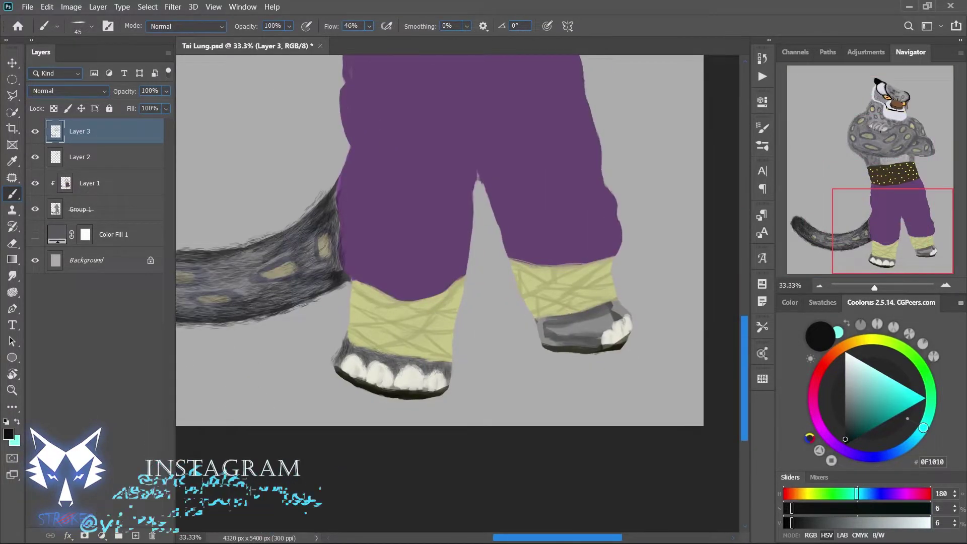
{"action": "left_click_drag", "start_coordinate": [579, 323], "coordinate": [624, 307]}
{"action": "left_click", "coordinate": [559, 330], "text": "alt"}
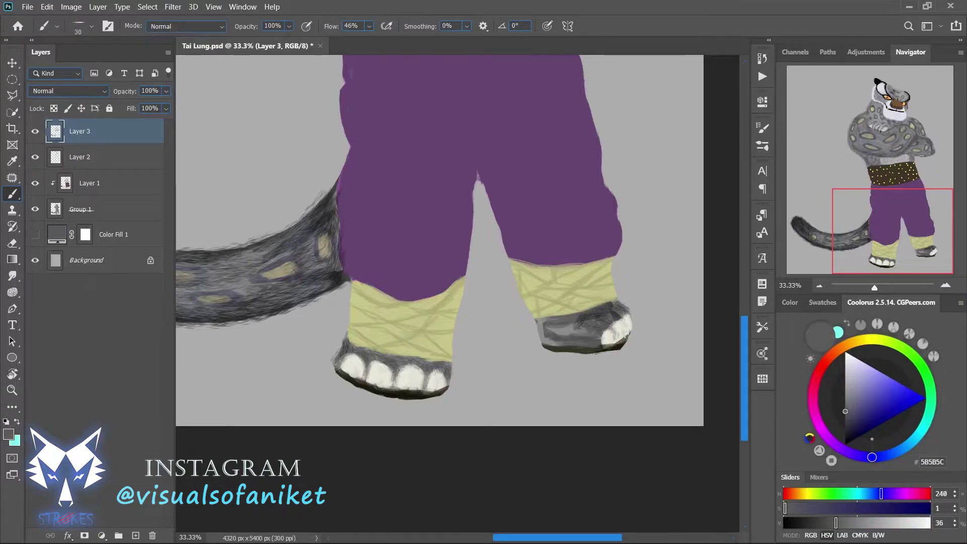
{"action": "scroll", "coordinate": [579, 326], "scroll_direction": "up", "scroll_amount": 5}
{"action": "key", "text": "ctrl+shift+n"}
Confirm new Layer 5 and paint fur strokes across the chest in the swapped colour.
{"action": "key", "text": "Return"}
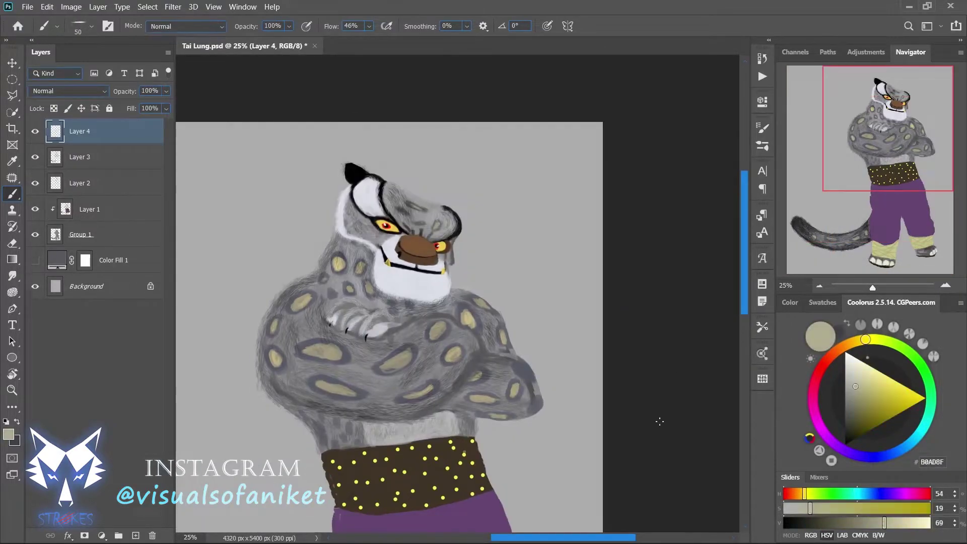
{"action": "scroll", "coordinate": [452, 246], "scroll_direction": "up", "scroll_amount": 2}
{"action": "scroll", "coordinate": [452, 246], "scroll_direction": "up", "scroll_amount": 1}
{"action": "key", "text": "x"}
{"action": "left_click_drag", "start_coordinate": [237, 236], "coordinate": [428, 251]}
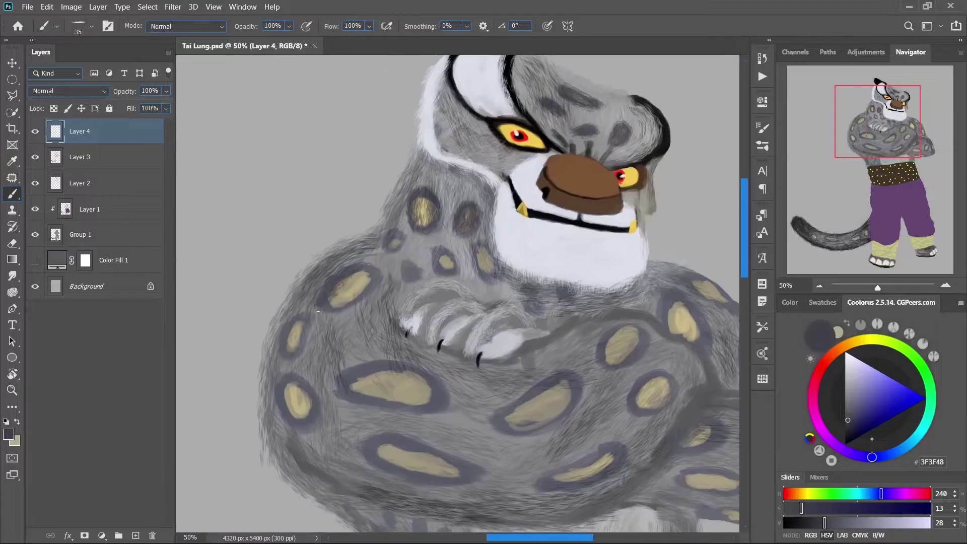
Pan down to the lower torso and belt and sample the tail's spot colour.
{"action": "scroll", "coordinate": [504, 281], "scroll_direction": "down", "scroll_amount": 1}
{"action": "scroll", "coordinate": [503, 282], "scroll_direction": "up", "scroll_amount": 1}
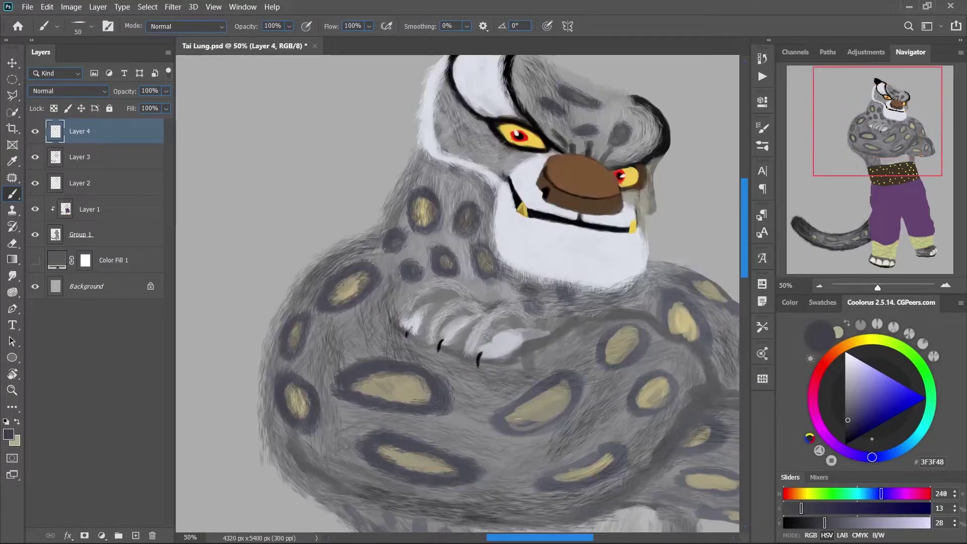
{"action": "key", "text": "bracketright"}
{"action": "key", "text": "bracketright"}
{"action": "key", "text": "bracketright"}
{"action": "left_click_drag", "start_coordinate": [636, 357], "coordinate": [453, 217]}
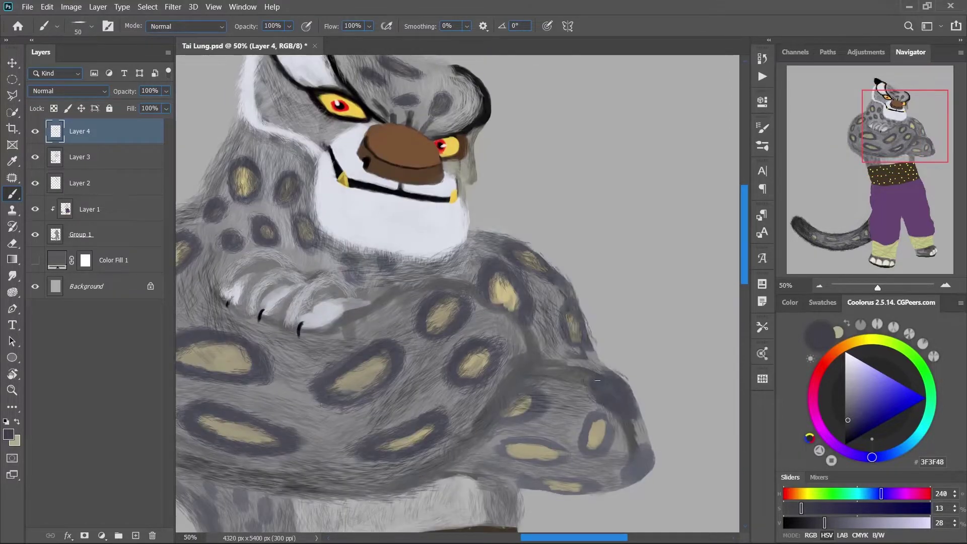
{"action": "scroll", "coordinate": [582, 347], "scroll_direction": "down", "scroll_amount": 3}
{"action": "scroll", "coordinate": [611, 389], "scroll_direction": "down", "scroll_amount": 5}
{"action": "scroll", "coordinate": [611, 388], "scroll_direction": "left", "scroll_amount": 4}
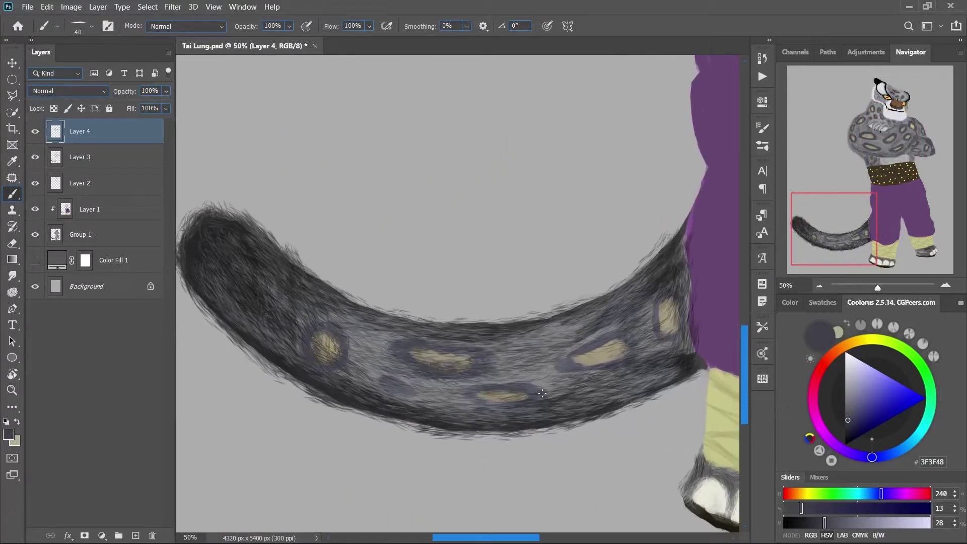
{"action": "key", "text": "bracketleft"}
{"action": "left_click", "coordinate": [331, 334], "text": "alt"}
{"action": "left_click_drag", "start_coordinate": [331, 334], "coordinate": [453, 202]}
Sample yellowish and near-white fur colours for the pale claw highlights.
{"action": "key", "text": "bracketleft"}
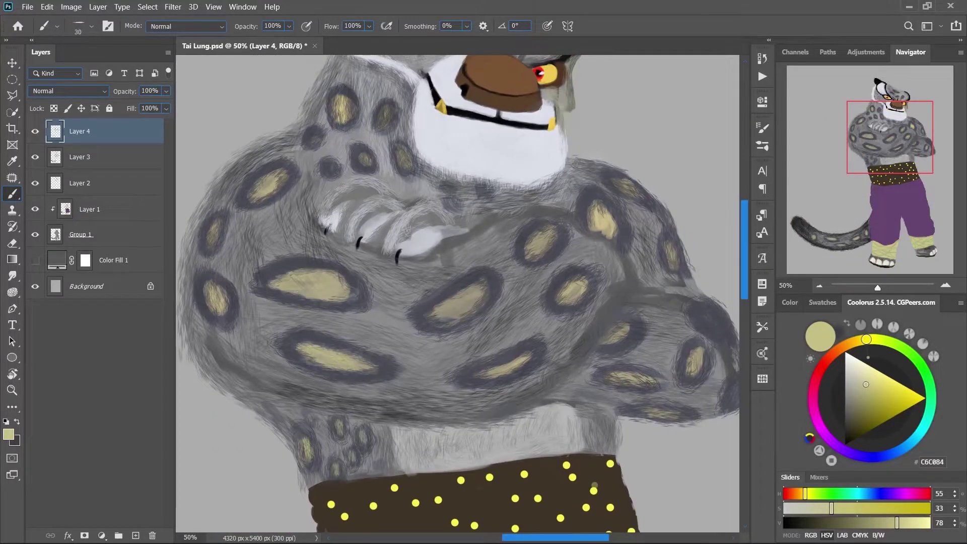
{"action": "left_click", "coordinate": [340, 103], "text": "alt"}
{"action": "key", "text": "ctrl+minus"}
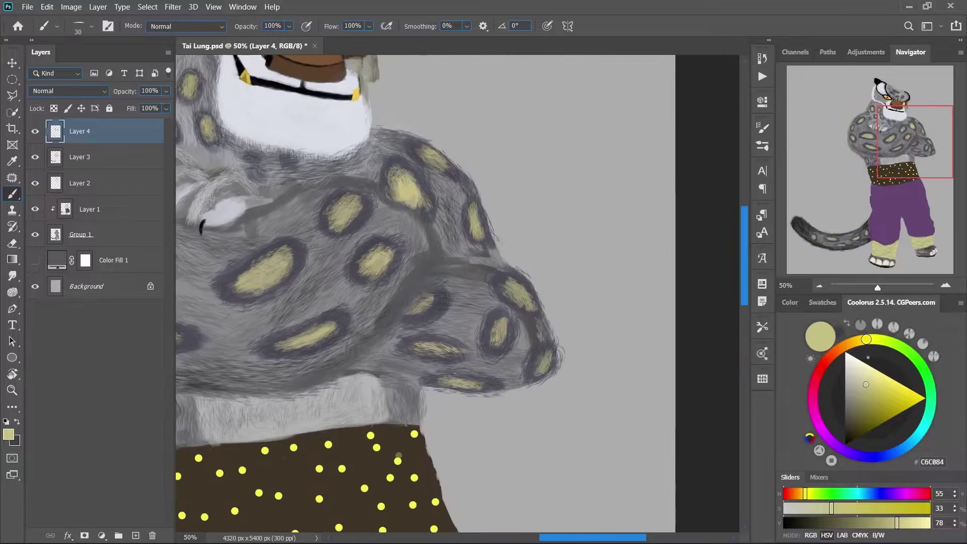
{"action": "key", "text": "ctrl+minus"}
{"action": "key", "text": "ctrl+plus"}
{"action": "key", "text": "ctrl+plus"}
{"action": "left_click", "coordinate": [347, 285], "text": "alt"}
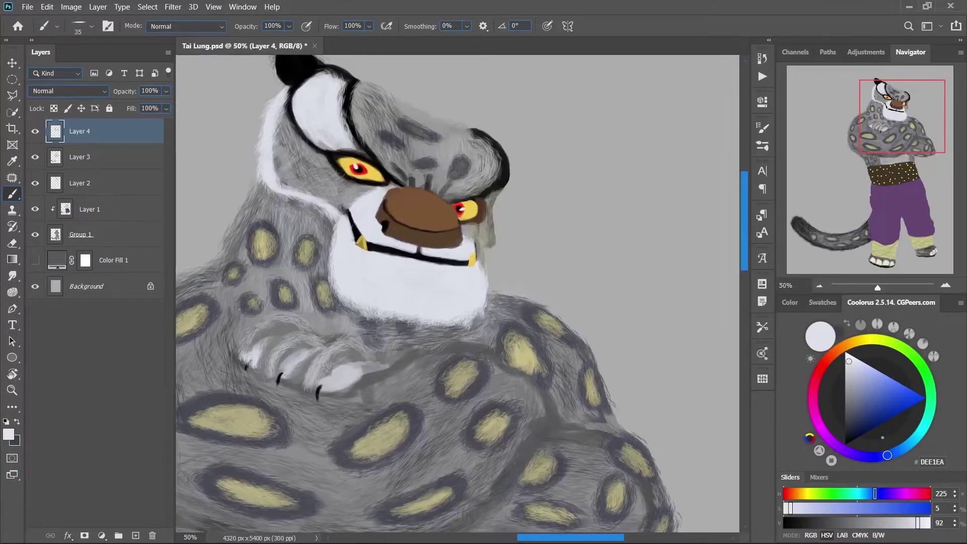
On Layer 4, paint dark strokes around the claws, then sample a lighter grey for them.
{"action": "key", "text": "x"}
{"action": "key", "text": "ctrl+0"}
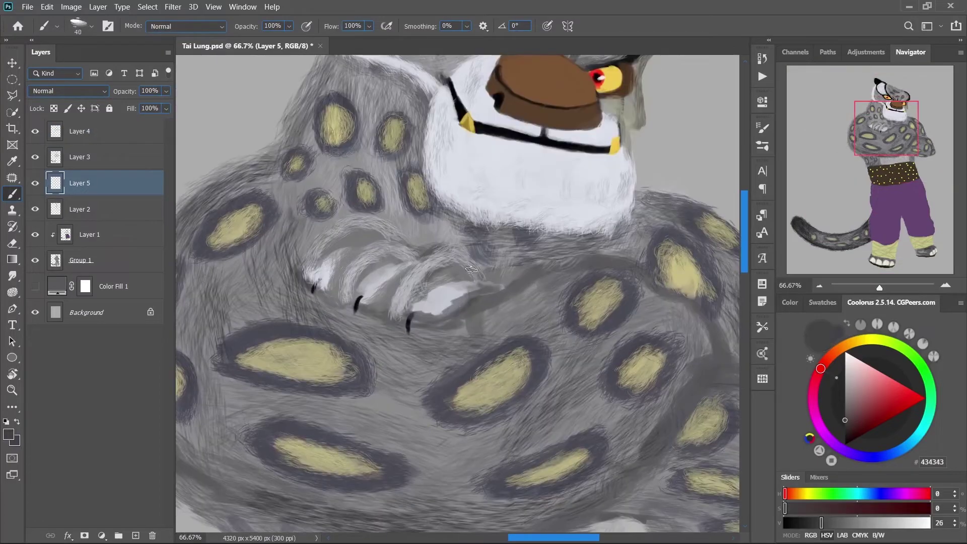
{"action": "key", "text": "alt+bracketright"}
{"action": "key", "text": "alt+bracketright"}
{"action": "key", "text": "bracketright"}
{"action": "left_click_drag", "start_coordinate": [483, 287], "coordinate": [382, 298]}
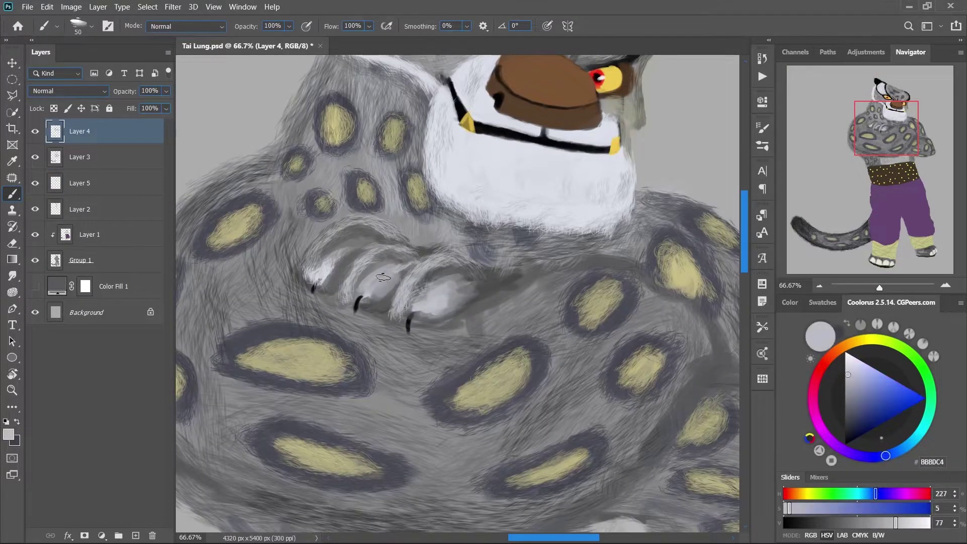
{"action": "left_click", "coordinate": [339, 266], "text": "alt"}
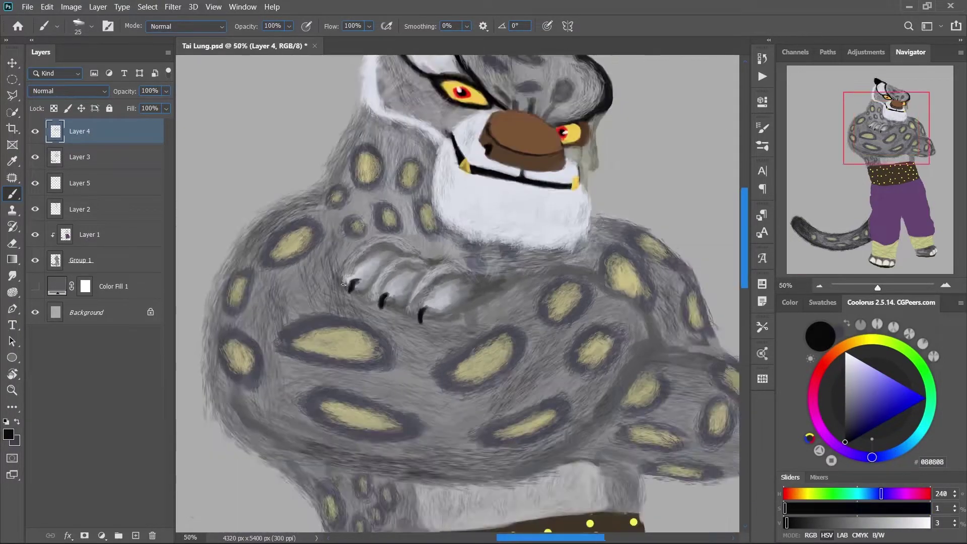
Sample the leg-wrap colour and brush it over the grey right-hand foot.
{"action": "scroll", "coordinate": [343, 285], "scroll_direction": "down", "scroll_amount": 10}
{"action": "left_click", "coordinate": [341, 152], "text": "alt"}
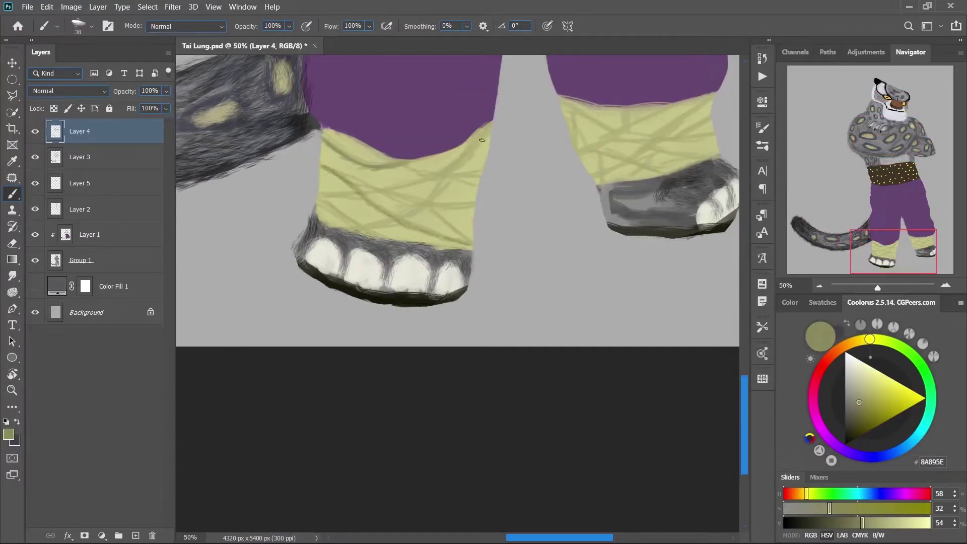
{"action": "scroll", "coordinate": [453, 151], "scroll_direction": "right", "scroll_amount": 3}
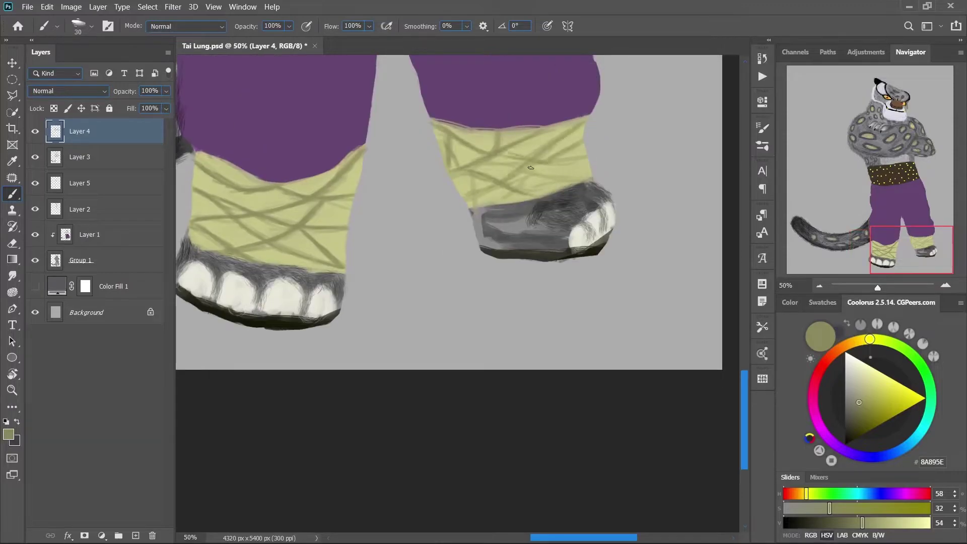
{"action": "mouse_move", "coordinate": [536, 204]}
{"action": "left_mouse_down"}
{"action": "mouse_move", "coordinate": [478, 222]}
{"action": "mouse_move", "coordinate": [518, 247]}
{"action": "left_mouse_up"}
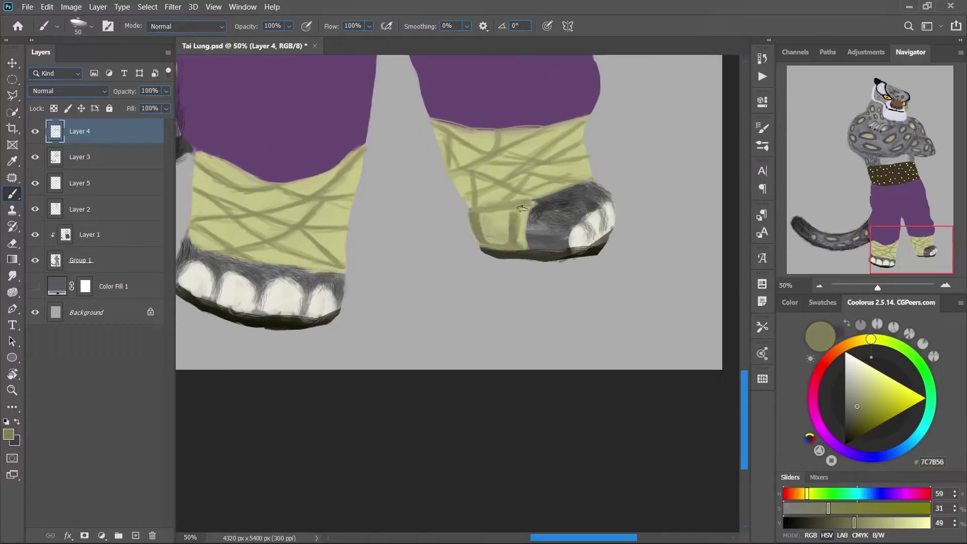
Darken the soles with a much darker shade and select the figure's painting group.
{"action": "left_click", "coordinate": [233, 256], "text": "alt"}
{"action": "scroll", "coordinate": [354, 284], "scroll_direction": "left", "scroll_amount": 3}
{"action": "scroll", "coordinate": [353, 285], "scroll_direction": "up", "scroll_amount": 1}
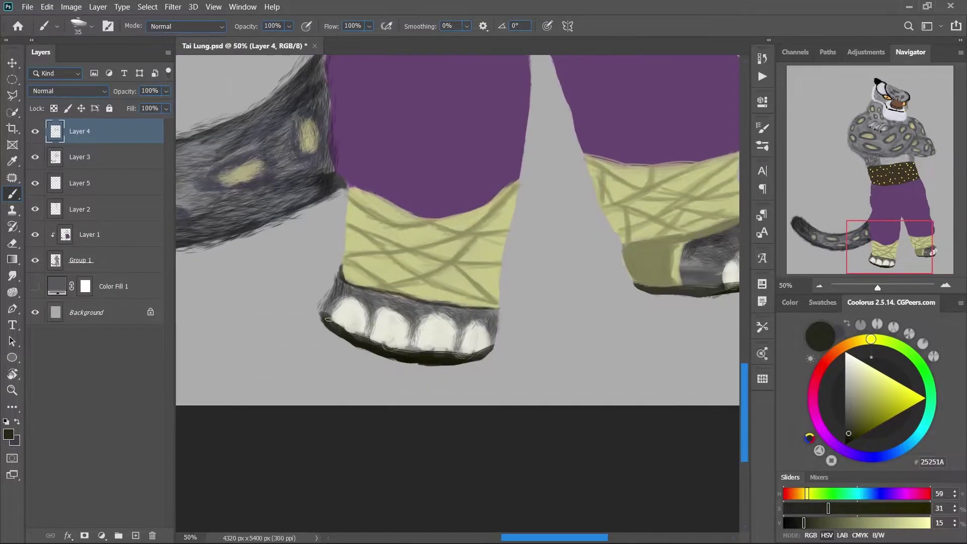
{"action": "scroll", "coordinate": [484, 309], "scroll_direction": "right", "scroll_amount": 2}
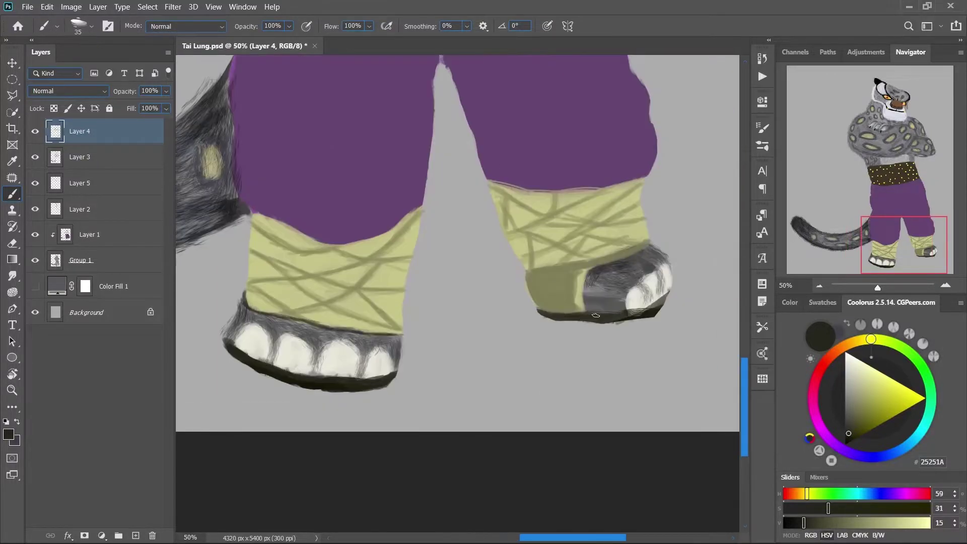
{"action": "key", "text": "ctrl+minus"}
{"action": "key", "text": "ctrl+minus"}
{"action": "key", "text": "ctrl+minus"}
{"action": "key", "text": "ctrl+minus"}
{"action": "left_click", "coordinate": [125, 257]}
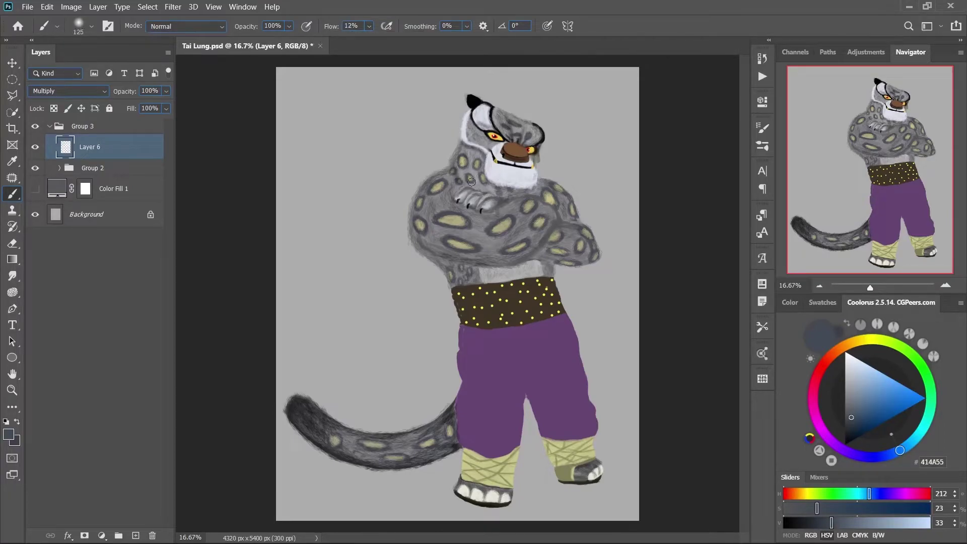
Shade the crossed forearms, underarms, belt and pants between the legs with multiply strokes.
{"action": "left_click_drag", "start_coordinate": [571, 248], "coordinate": [438, 249]}
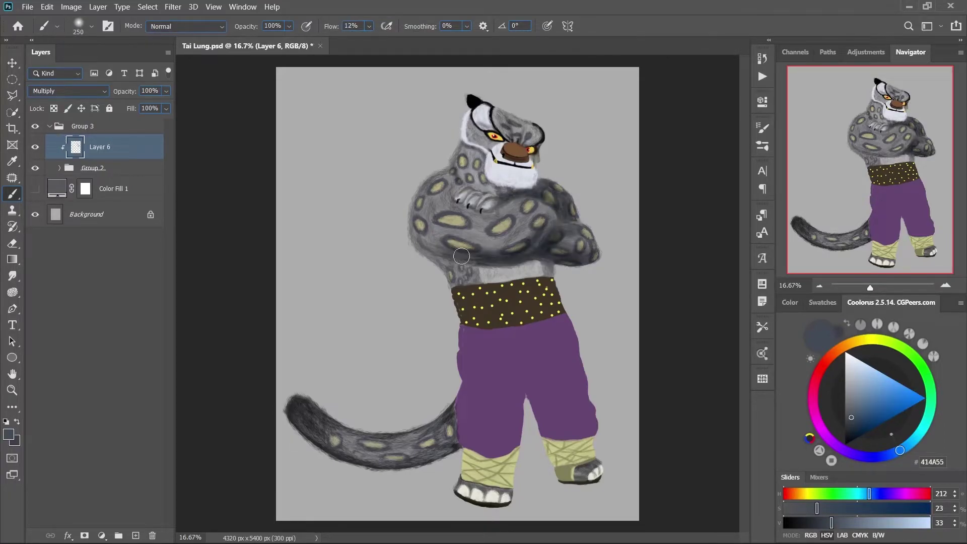
{"action": "key", "text": "bracketleft"}
{"action": "key", "text": "bracketleft"}
{"action": "key", "text": "bracketleft"}
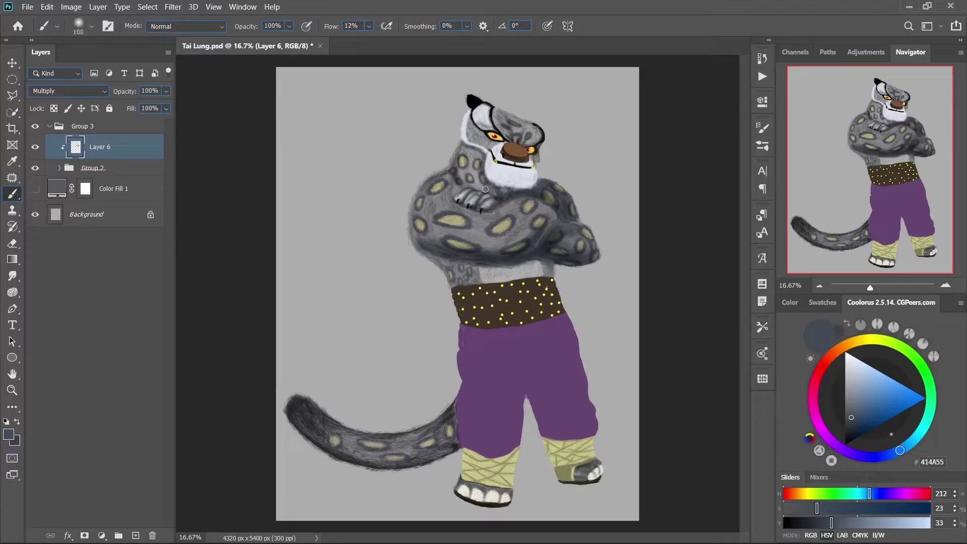
{"action": "key", "text": "bracketright"}
{"action": "key", "text": "bracketright"}
{"action": "key", "text": "bracketright"}
{"action": "left_click_drag", "start_coordinate": [485, 188], "coordinate": [550, 258]}
{"action": "left_click_drag", "start_coordinate": [543, 294], "coordinate": [516, 286]}
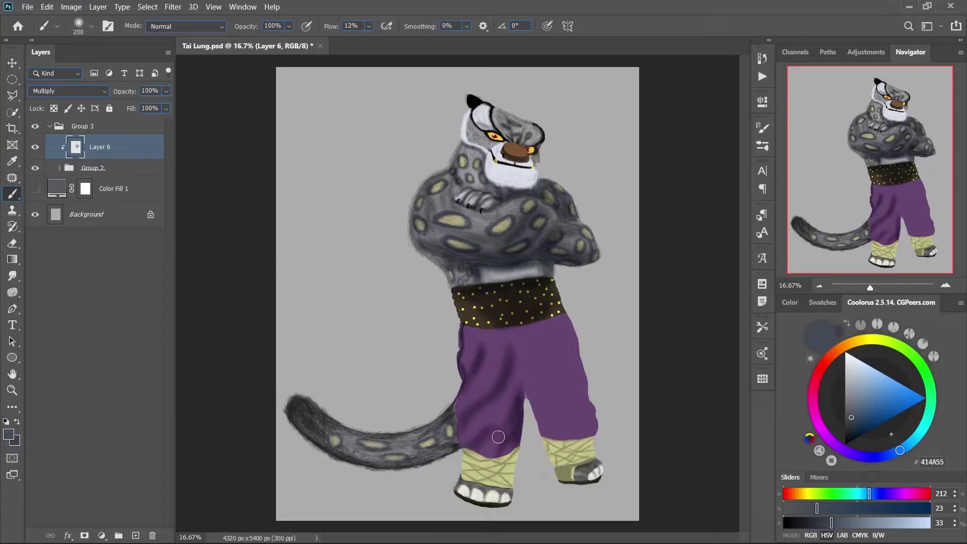
{"action": "left_click_drag", "start_coordinate": [498, 437], "coordinate": [544, 388]}
With a broader brush, shade the left foot wraps and right pant leg, then sample a darker belt colour.
{"action": "key", "text": "bracketright"}
{"action": "key", "text": "bracketright"}
{"action": "key", "text": "bracketright"}
{"action": "left_click_drag", "start_coordinate": [517, 462], "coordinate": [510, 460]}
{"action": "key", "text": "bracketright"}
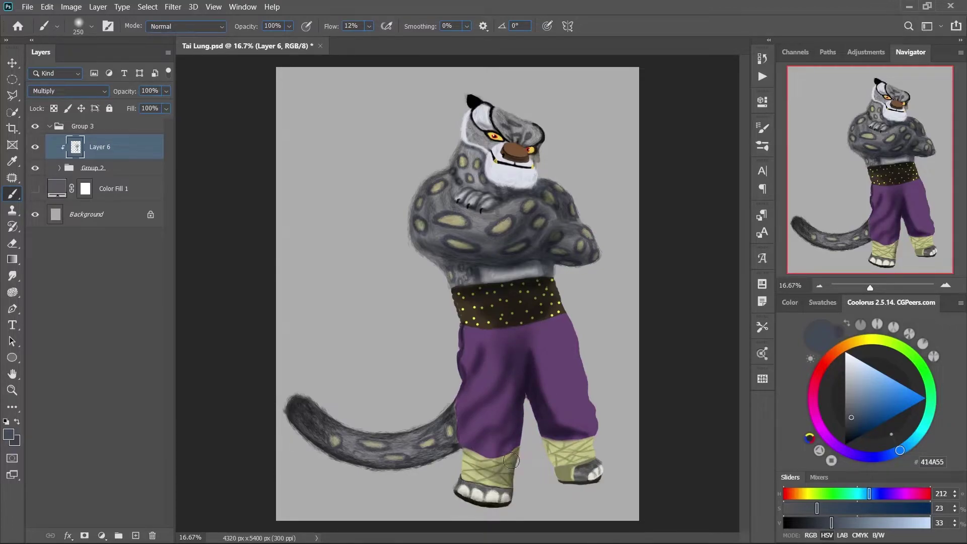
{"action": "key", "text": "bracketright"}
{"action": "key", "text": "bracketright"}
{"action": "key", "text": "bracketright"}
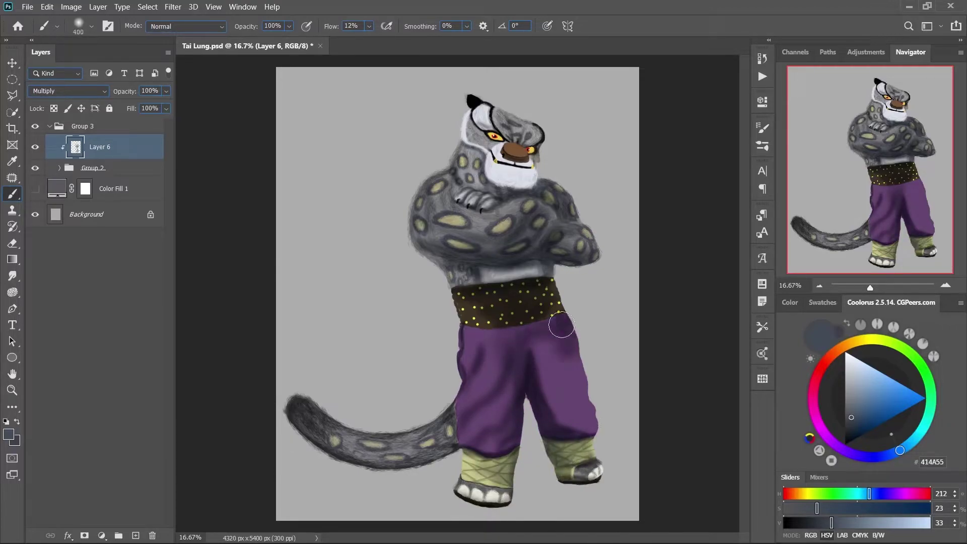
{"action": "mouse_move", "coordinate": [556, 324]}
{"action": "left_mouse_down"}
{"action": "mouse_move", "coordinate": [473, 414]}
{"action": "mouse_move", "coordinate": [551, 342]}
{"action": "left_mouse_up"}
{"action": "key", "text": "bracketright"}
{"action": "key", "text": "bracketright"}
{"action": "key", "text": "bracketright"}
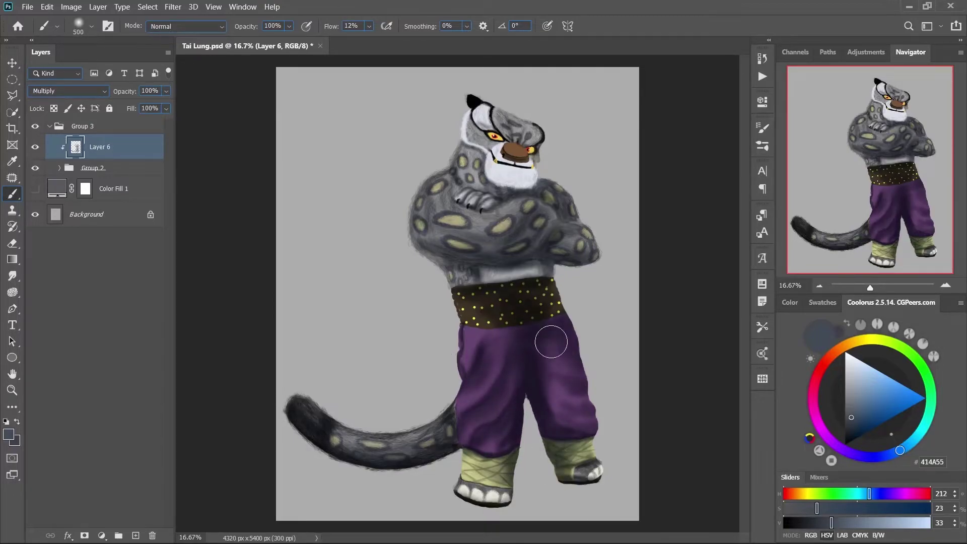
{"action": "key", "text": "bracketleft"}
{"action": "key", "text": "bracketleft"}
{"action": "key", "text": "bracketleft"}
{"action": "left_click", "coordinate": [459, 299], "text": "alt"}
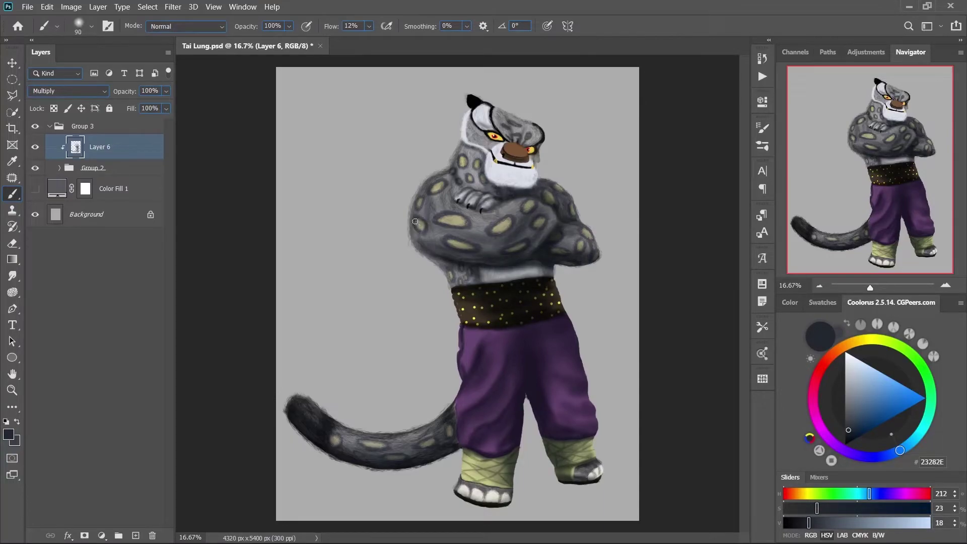
Darken the right pant hem and ankle wrap, then shade the chin and neck.
{"action": "left_click_drag", "start_coordinate": [559, 428], "coordinate": [506, 487]}
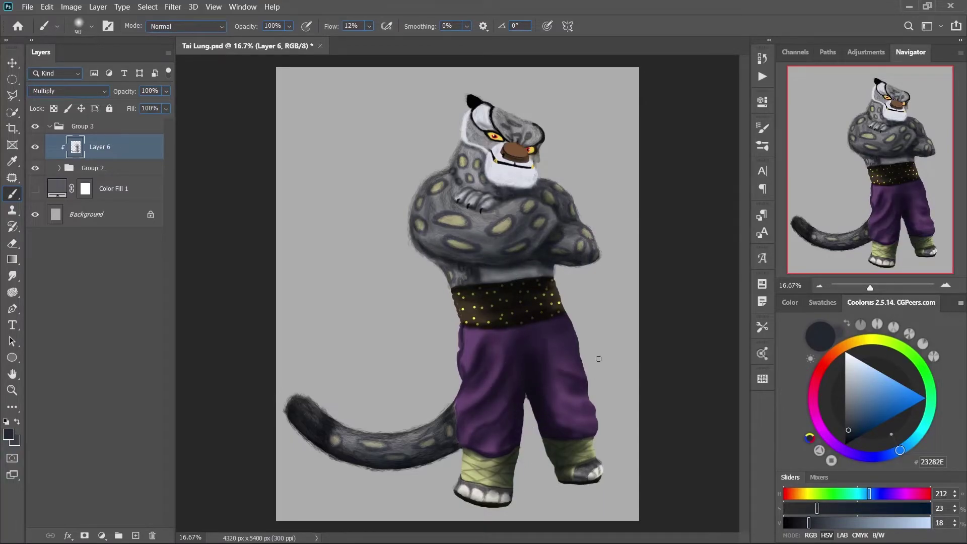
{"action": "key", "text": "bracketleft"}
{"action": "key", "text": "bracketleft"}
{"action": "key", "text": "bracketleft"}
{"action": "key", "text": "ctrl+plus"}
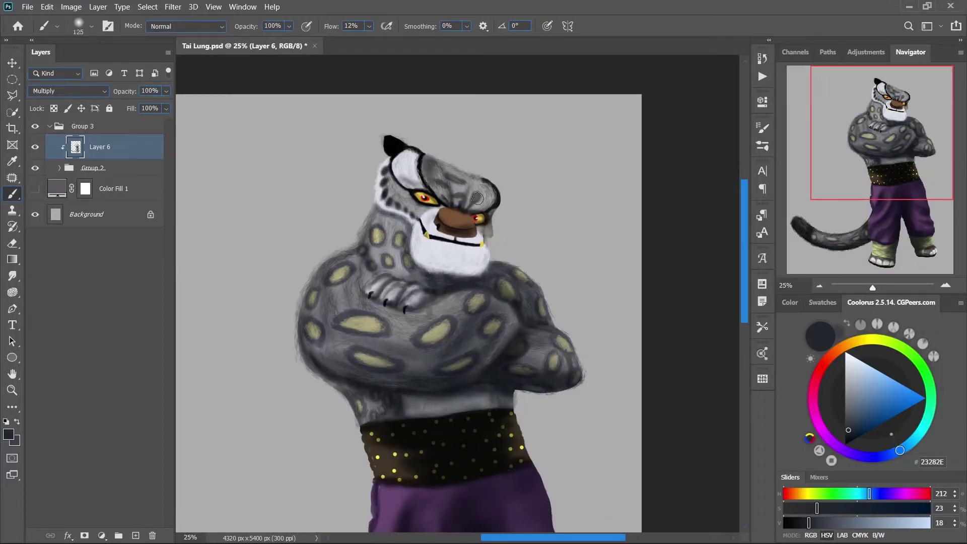
{"action": "left_click_drag", "start_coordinate": [497, 211], "coordinate": [492, 268]}
{"action": "key", "text": "bracketright"}
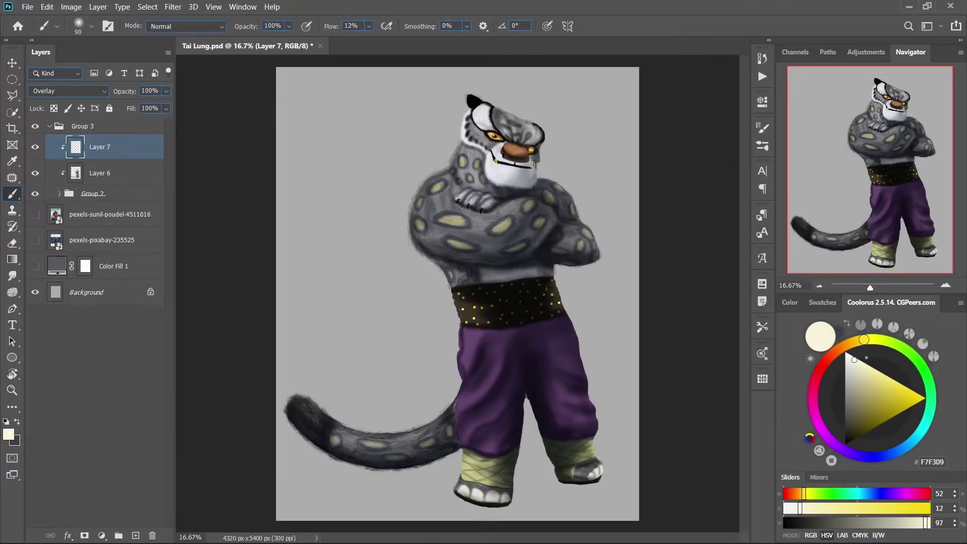
Create Layer 8 and draw thin black whiskers beside the muzzle.
{"action": "key", "text": "bracketleft"}
{"action": "key", "text": "bracketleft"}
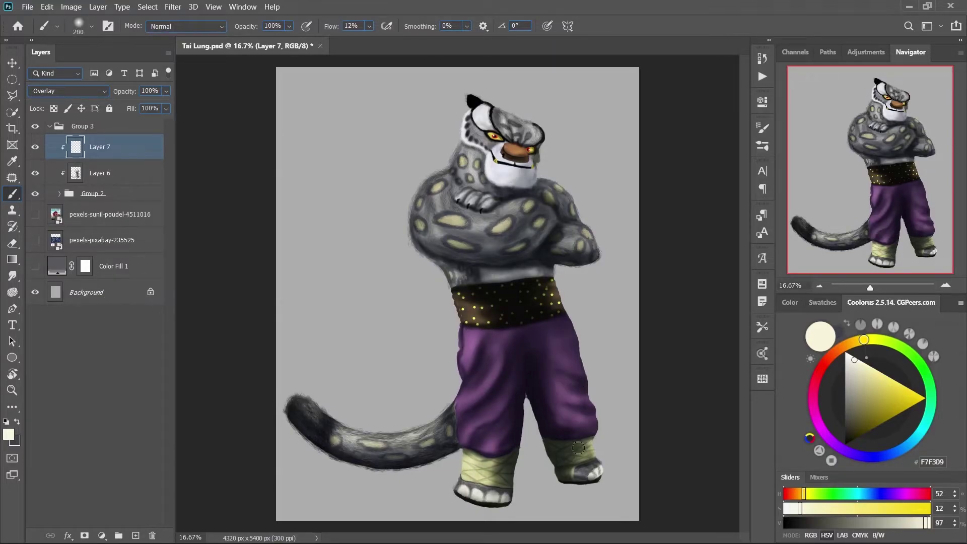
{"action": "key", "text": "ctrl+shift+n"}
{"action": "left_click", "coordinate": [578, 147]}
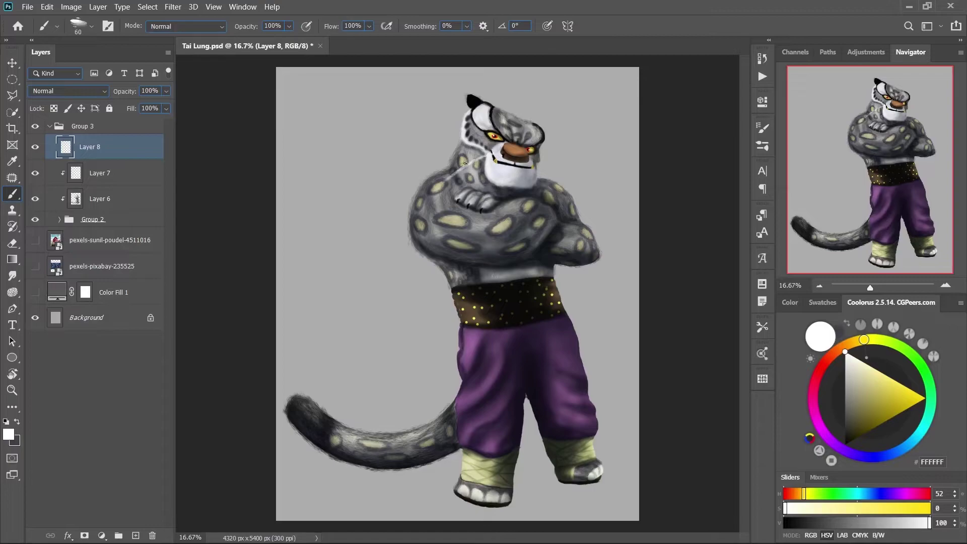
{"action": "key", "text": "x"}
{"action": "key", "text": "bracketleft"}
{"action": "key", "text": "bracketleft"}
{"action": "key", "text": "bracketleft"}
{"action": "left_click_drag", "start_coordinate": [486, 153], "coordinate": [460, 174]}
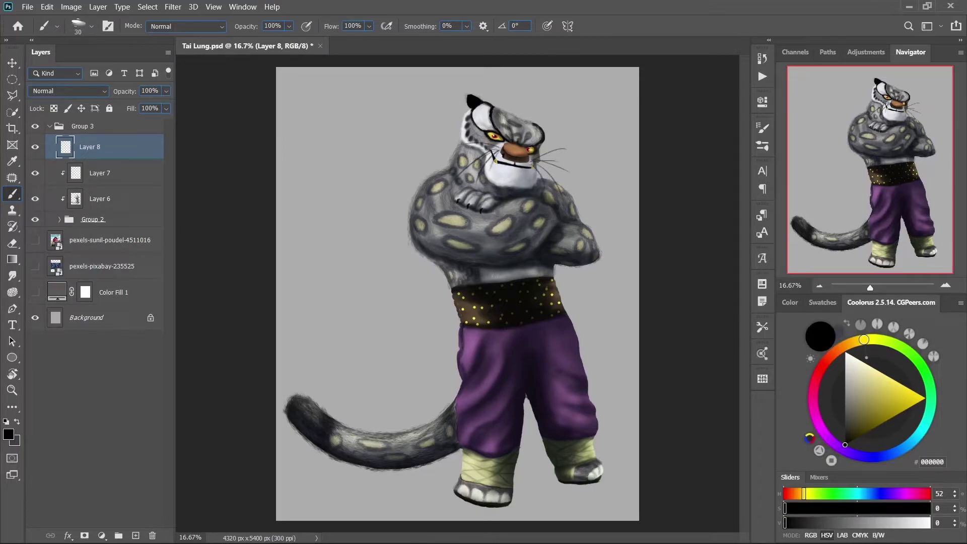
{"action": "scroll", "coordinate": [473, 425], "scroll_direction": "up", "scroll_amount": 2}
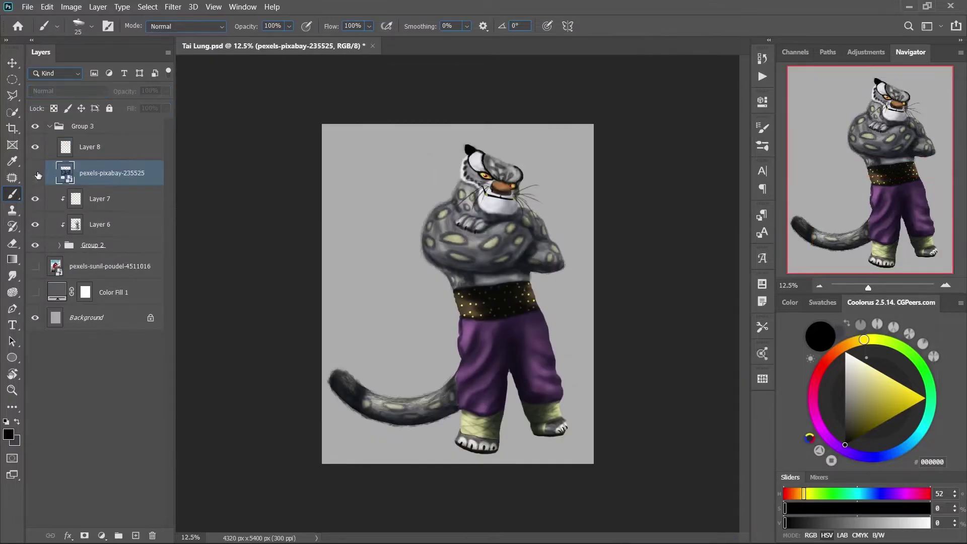
Warp the denim texture over the pants, blend it in Luminosity, and add a mask.
{"action": "key", "text": "ctrl+t"}
{"action": "right_click", "coordinate": [505, 359]}
{"action": "left_click", "coordinate": [526, 280]}
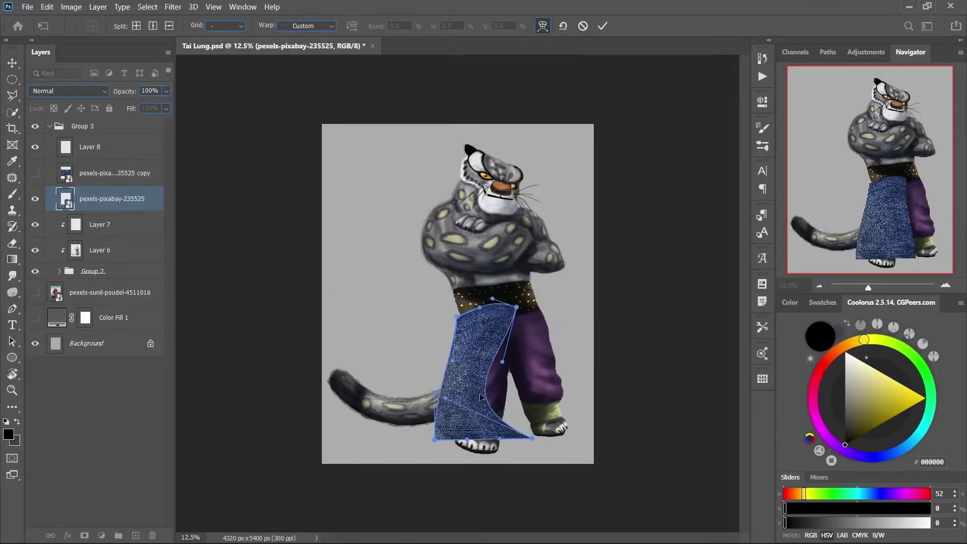
{"action": "left_click", "coordinate": [76, 90]}
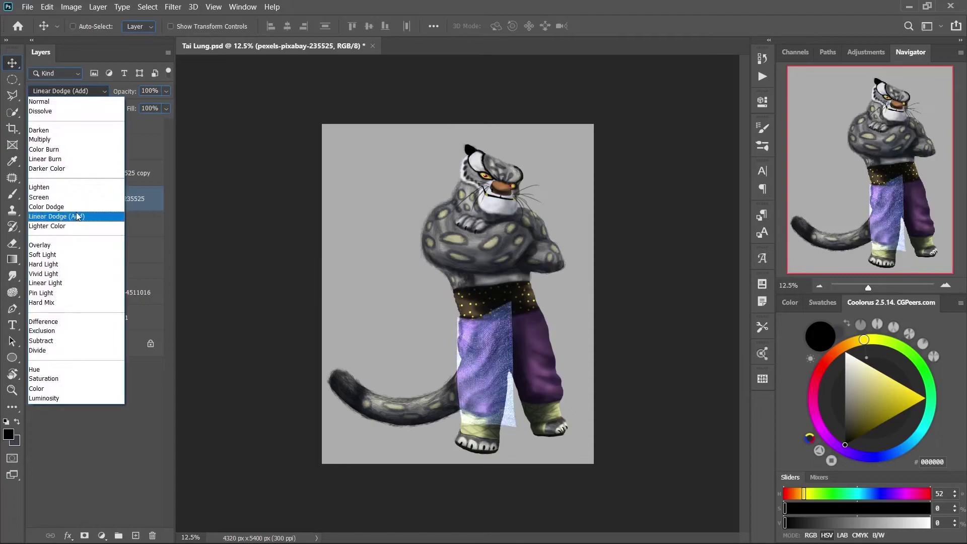
{"action": "left_click", "coordinate": [45, 397]}
{"action": "scroll", "coordinate": [496, 387], "scroll_direction": "up", "scroll_amount": 3}
{"action": "left_click", "coordinate": [84, 537]}
Clip the denim to the pants and mask away texture spilling onto the other leg.
{"action": "key", "text": "b"}
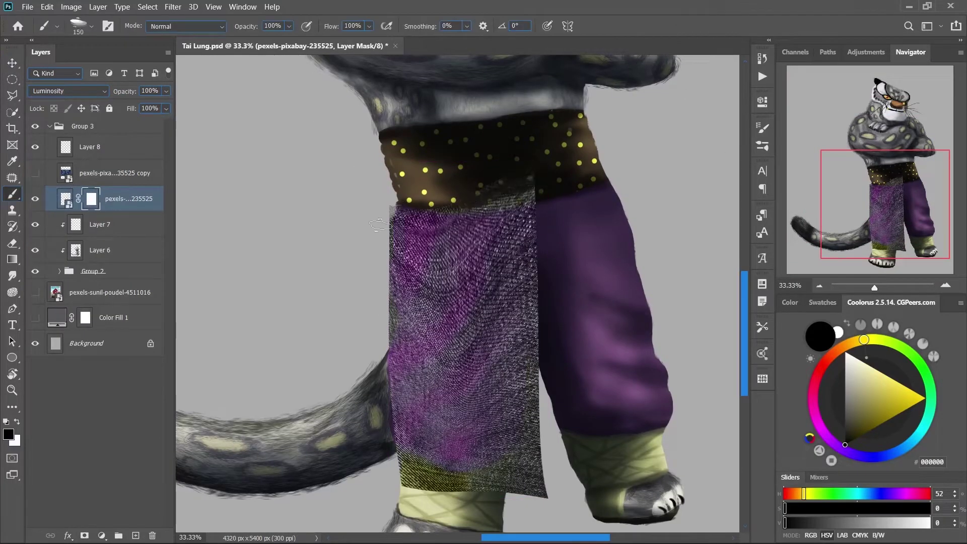
{"action": "key", "text": "ctrl+alt+g"}
{"action": "key", "text": "d"}
{"action": "key", "text": "x"}
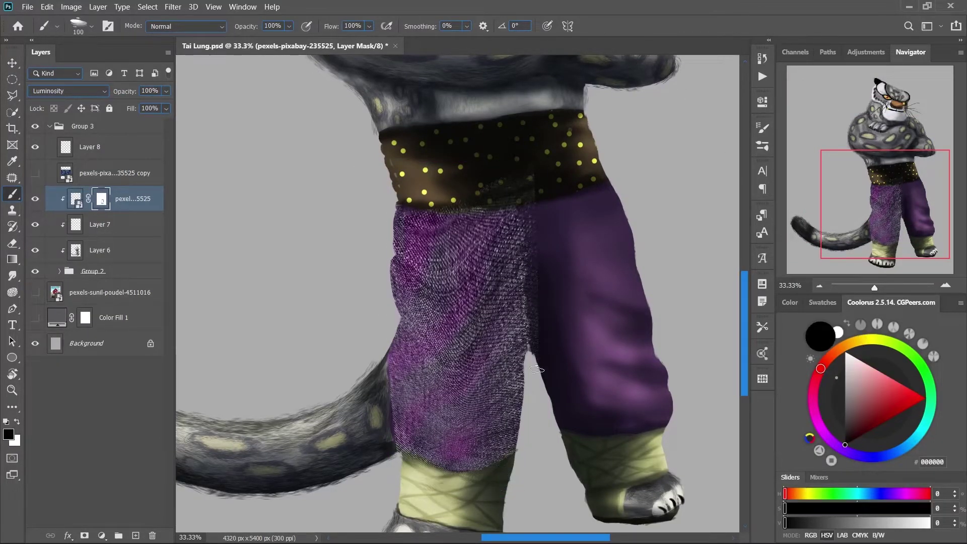
{"action": "left_click_drag", "start_coordinate": [333, 258], "coordinate": [453, 403]}
Show the denim copy, fit it over the right-hand leg, and clip it to the pants.
{"action": "left_click", "coordinate": [35, 172]}
{"action": "left_click", "coordinate": [111, 173]}
{"action": "key", "text": "ctrl+t"}
{"action": "mouse_move", "coordinate": [738, 387]}
{"action": "left_mouse_down"}
{"action": "mouse_move", "coordinate": [554, 251]}
{"action": "mouse_move", "coordinate": [568, 285]}
{"action": "left_mouse_up"}
{"action": "key", "text": "Return"}
{"action": "key", "text": "ctrl+alt+g"}
Mask the denim copy, softening the seam between textures with a 13% flow brush.
{"action": "left_click", "coordinate": [84, 537]}
{"action": "key", "text": "b"}
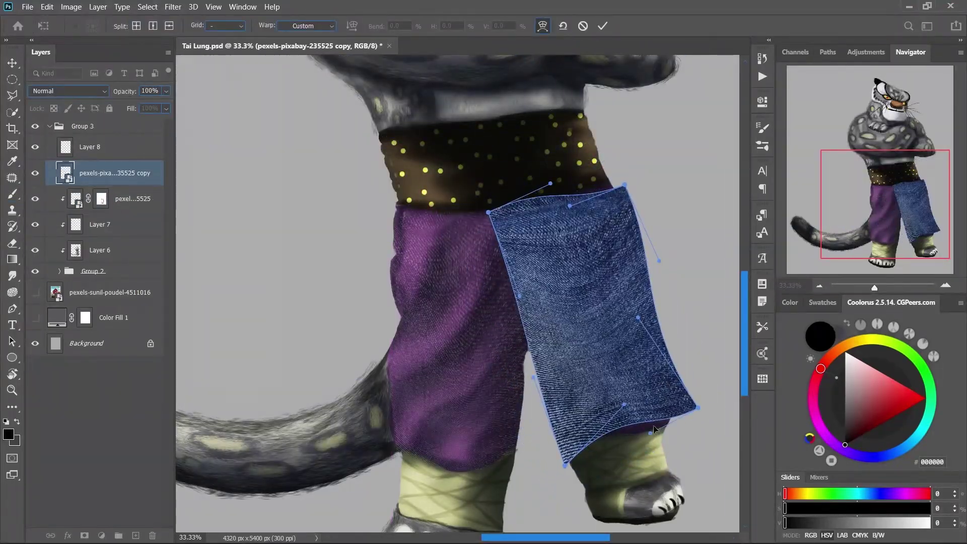
{"action": "left_click_drag", "start_coordinate": [509, 241], "coordinate": [564, 452]}
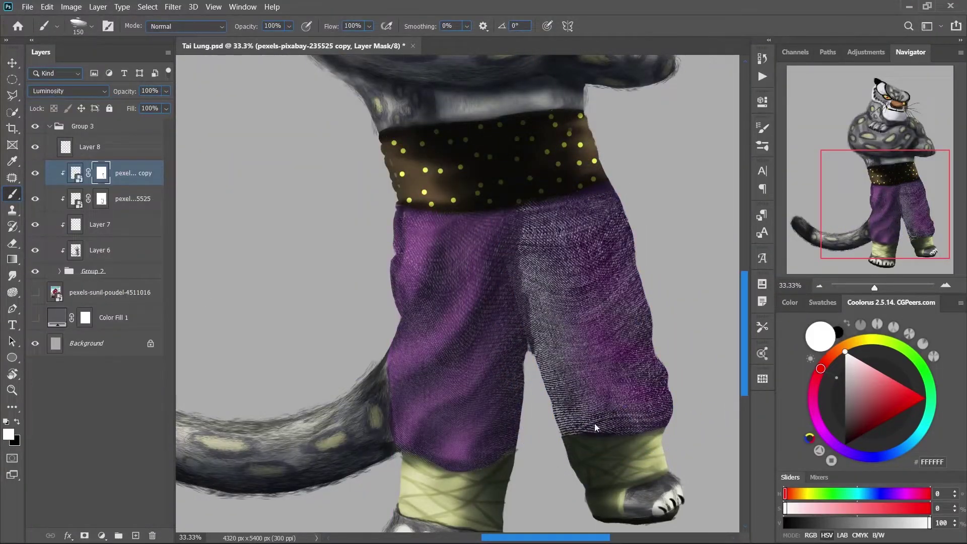
{"action": "key", "text": "bracketright"}
{"action": "key", "text": "shift+1"}
{"action": "key", "text": "shift+3"}
Move both pants texture layers below Layer 6, set the copy to 50% opacity, and bring up the Texture folder.
{"action": "left_click", "coordinate": [133, 199], "text": "shift"}
{"action": "left_click_drag", "start_coordinate": [132, 198], "coordinate": [133, 262]}
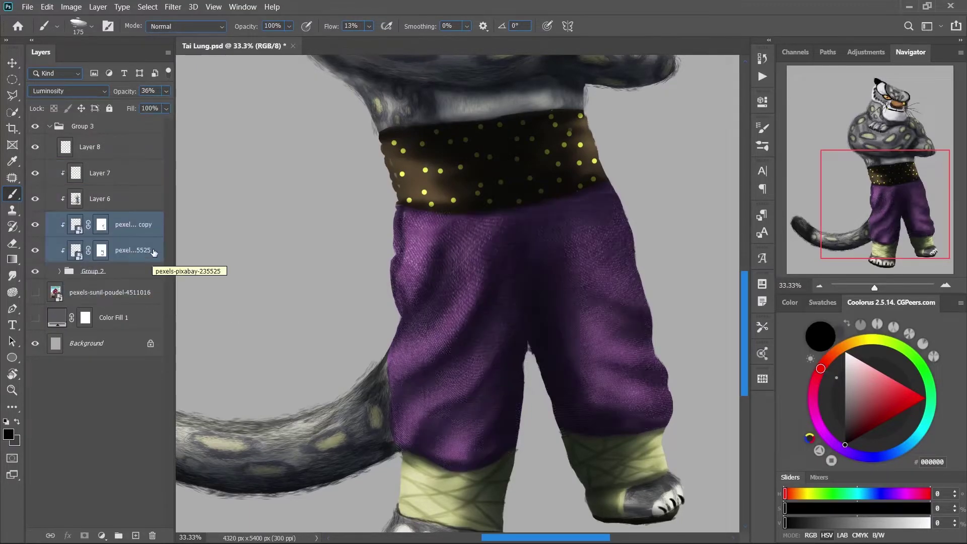
{"action": "key", "text": "ctrl+minus"}
{"action": "key", "text": "ctrl+minus"}
{"action": "key", "text": "ctrl+plus"}
{"action": "key", "text": "alt+Tab"}
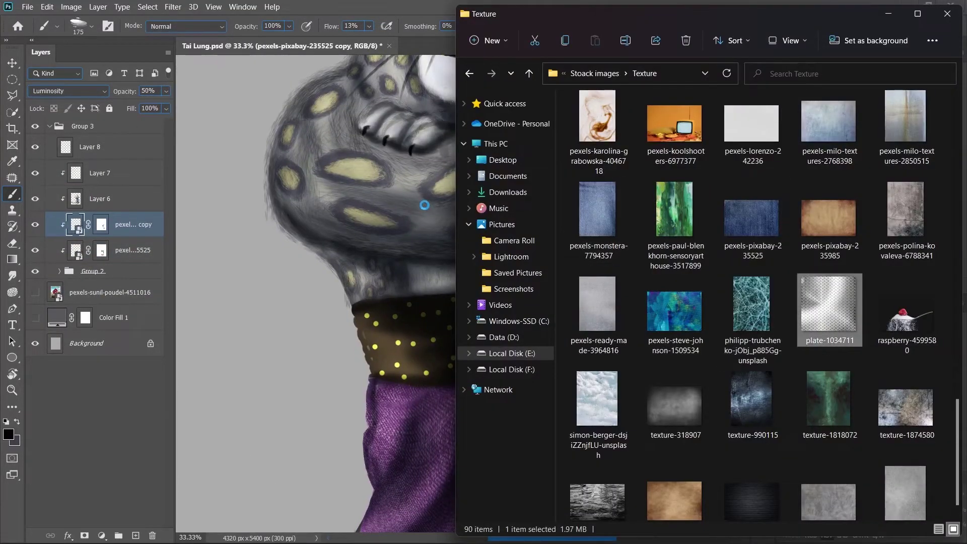
Place plate-1034711 into the painting, blend it in Overlay, and add a layer mask.
{"action": "left_click_drag", "start_coordinate": [766, 295], "coordinate": [576, 301]}
{"action": "key", "text": "Return"}
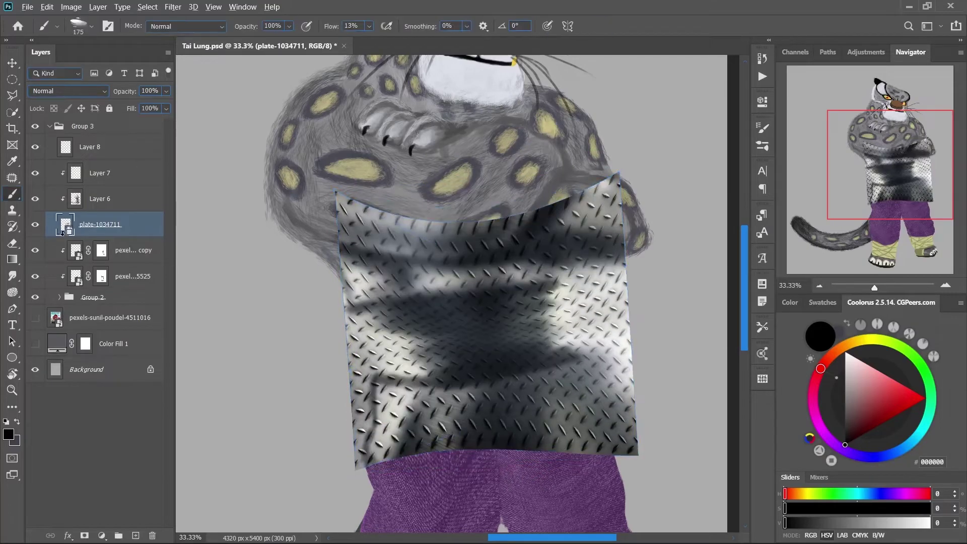
{"action": "left_click", "coordinate": [68, 90]}
{"action": "left_click", "coordinate": [40, 244]}
{"action": "left_click", "coordinate": [85, 535]}
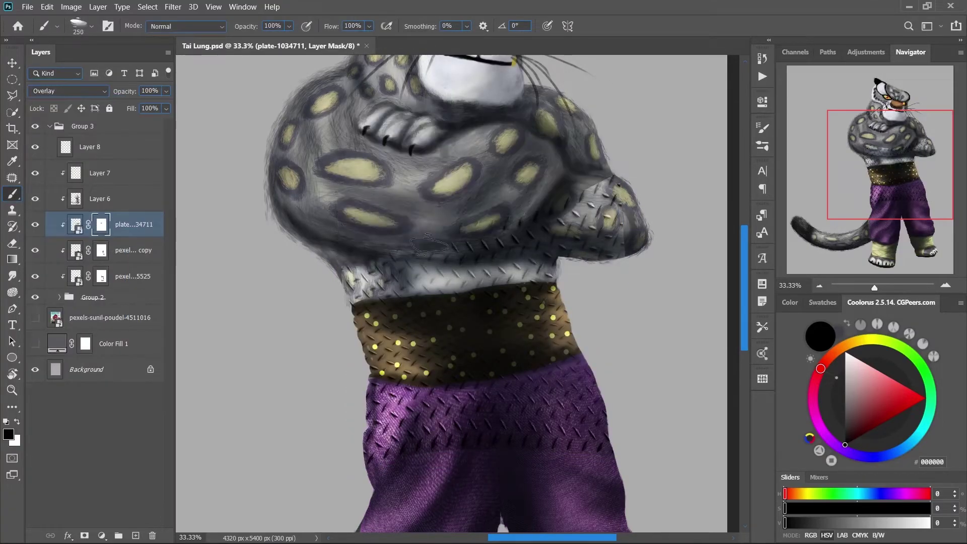
Mask the plate texture off the chest and pants so it covers only the belt, then duplicate Group 3.
{"action": "left_click_drag", "start_coordinate": [342, 221], "coordinate": [473, 297]}
{"action": "left_click_drag", "start_coordinate": [494, 252], "coordinate": [624, 227]}
{"action": "left_click_drag", "start_coordinate": [368, 403], "coordinate": [581, 467]}
{"action": "key", "text": "alt+bracketright"}
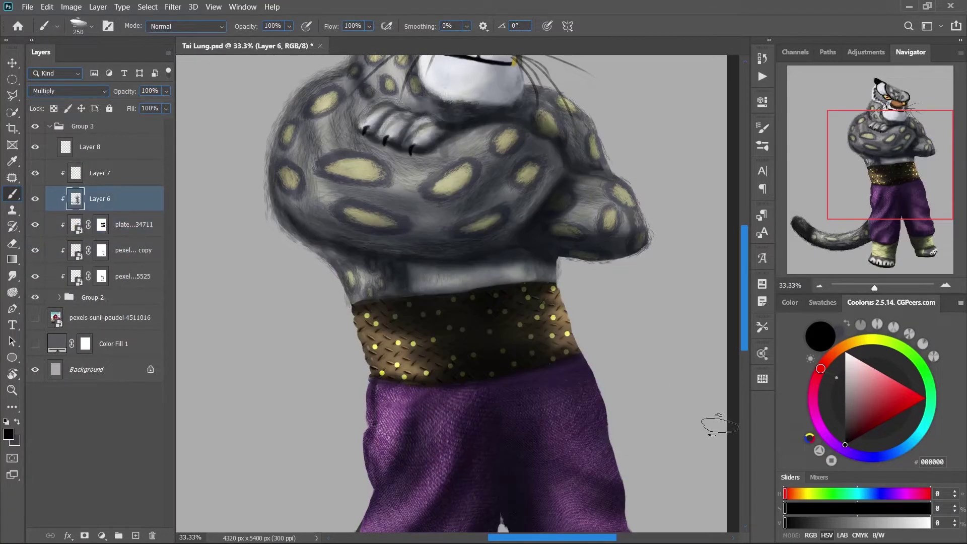
{"action": "key", "text": "ctrl+plus"}
{"action": "left_click", "coordinate": [369, 26]}
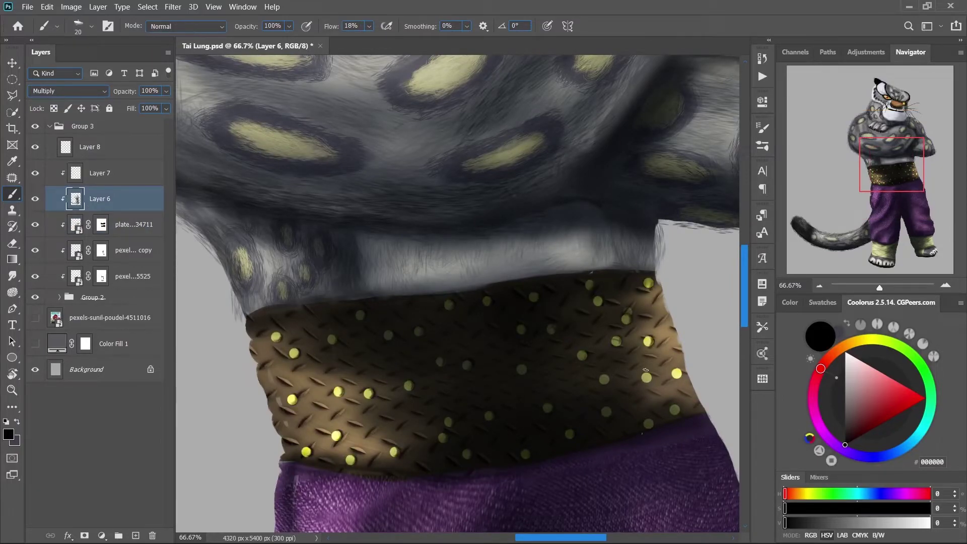
{"action": "key", "text": "ctrl+0"}
{"action": "left_click", "coordinate": [49, 126]}
Merge the Group 3 copy, hide the original, and enlarge the temple photo past the canvas edges.
{"action": "key", "text": "ctrl+j"}
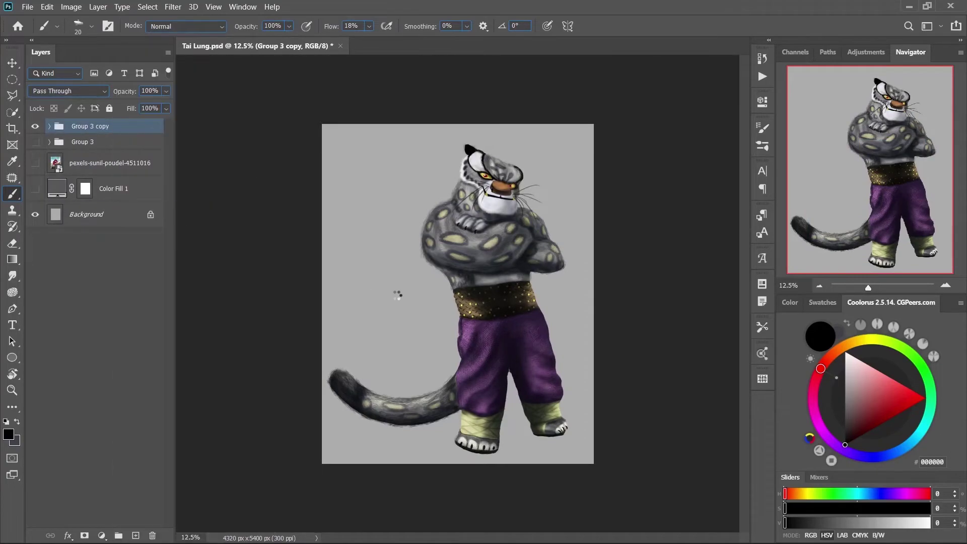
{"action": "key", "text": "ctrl+e"}
{"action": "left_click", "coordinate": [35, 152]}
{"action": "left_click", "coordinate": [35, 172]}
{"action": "left_click", "coordinate": [100, 172]}
{"action": "key", "text": "ctrl+t"}
{"action": "left_click_drag", "start_coordinate": [593, 294], "coordinate": [604, 287]}
{"action": "left_click_drag", "start_coordinate": [322, 294], "coordinate": [238, 274]}
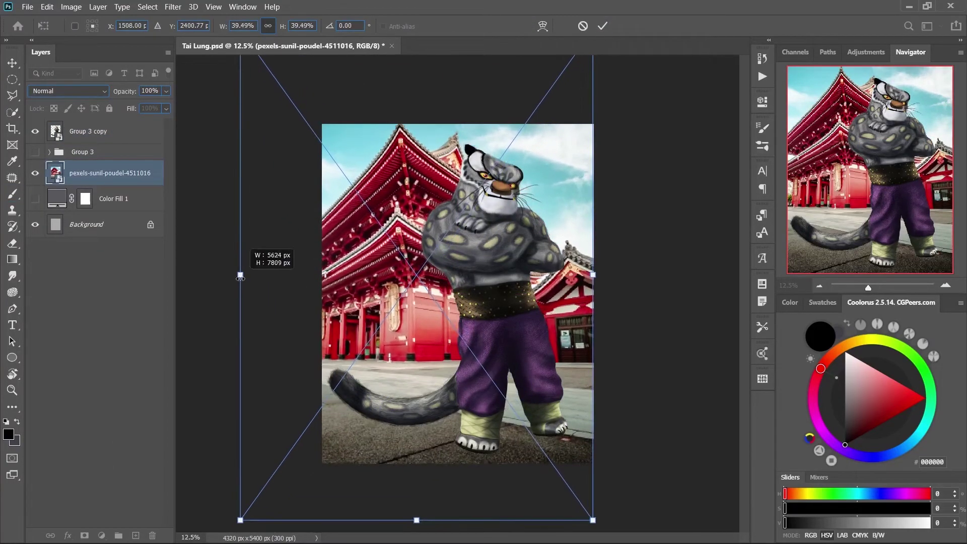
{"action": "key", "text": "Return"}
Puppet Warp the merged character, pinning the chest, tail, pants and feet.
{"action": "left_click", "coordinate": [88, 130]}
{"action": "left_click", "coordinate": [46, 7]}
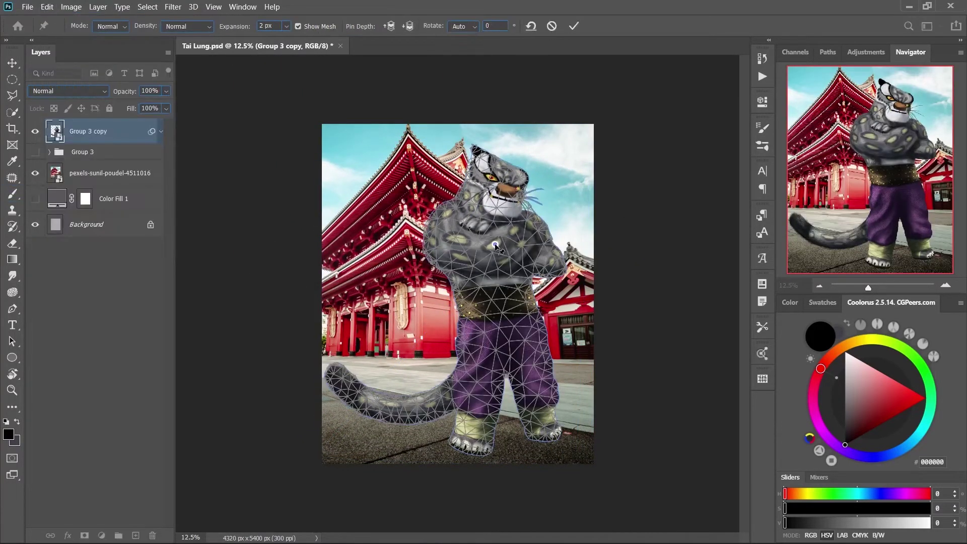
{"action": "left_click", "coordinate": [443, 243]}
{"action": "left_click", "coordinate": [495, 244]}
{"action": "left_click", "coordinate": [542, 253]}
{"action": "left_click", "coordinate": [505, 323]}
{"action": "left_click", "coordinate": [545, 429]}
{"action": "key", "text": "ctrl+h"}
Drag the left foot into a new position, commit the warp, and add a Color Balance adjustment to the temple photo.
{"action": "left_click", "coordinate": [545, 406]}
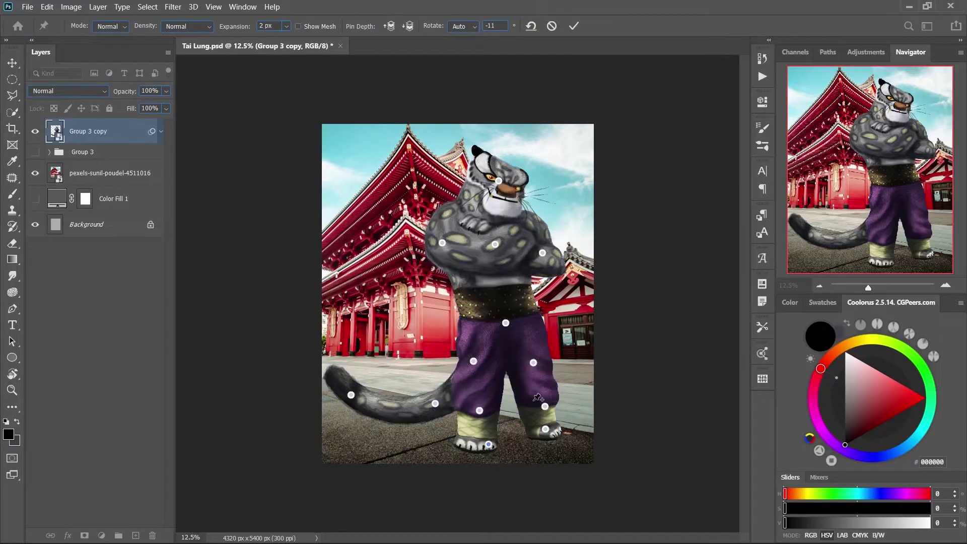
{"action": "left_click_drag", "start_coordinate": [480, 449], "coordinate": [489, 445]}
{"action": "key", "text": "Return"}
{"action": "left_click", "coordinate": [100, 209]}
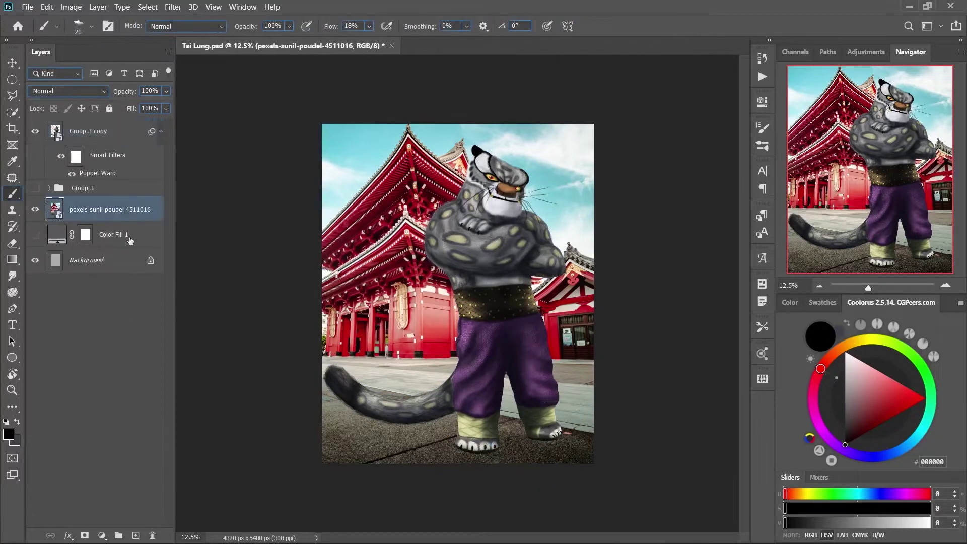
{"action": "left_click", "coordinate": [101, 535]}
Shift the temple photo's midtone and highlight colour balance and add a clipped Curves layer.
{"action": "left_click_drag", "start_coordinate": [652, 208], "coordinate": [633, 212]}
{"action": "key", "text": "alt+3"}
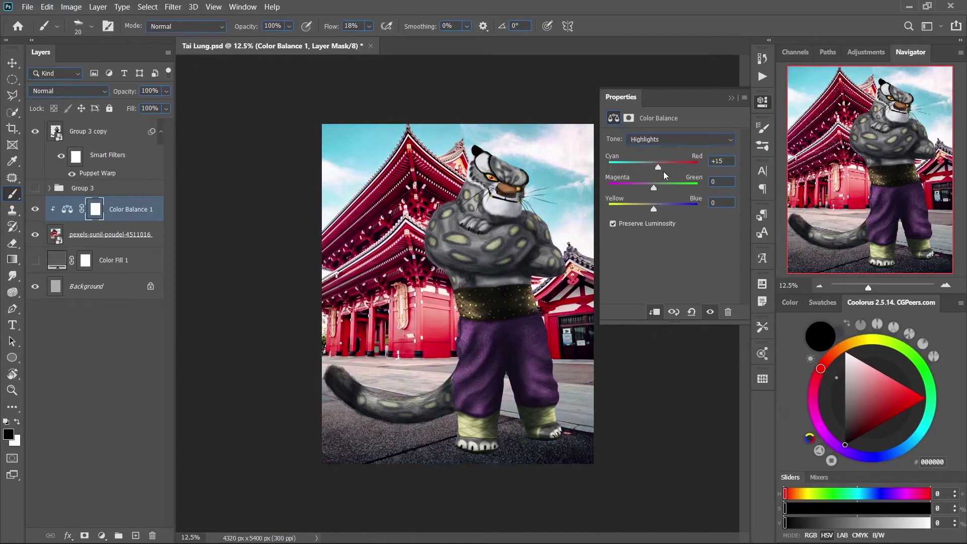
{"action": "left_click", "coordinate": [101, 535]}
{"action": "left_click", "coordinate": [119, 371]}
Give Group 3 copy a clipped Color Balance (midtones −18 cyan, +7 blue) and a Curves adjustment.
{"action": "key", "text": "v"}
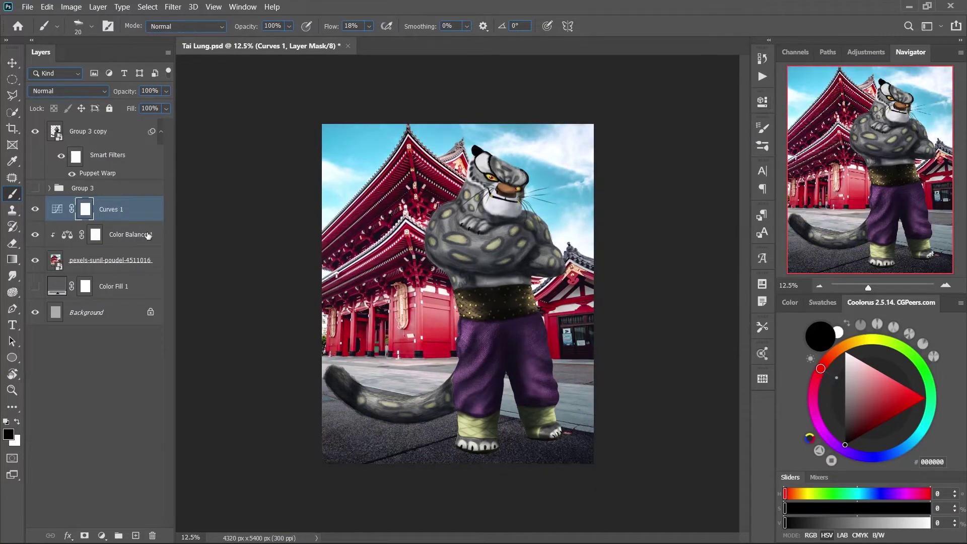
{"action": "left_click", "coordinate": [88, 131]}
{"action": "left_click_drag", "start_coordinate": [653, 167], "coordinate": [643, 168]}
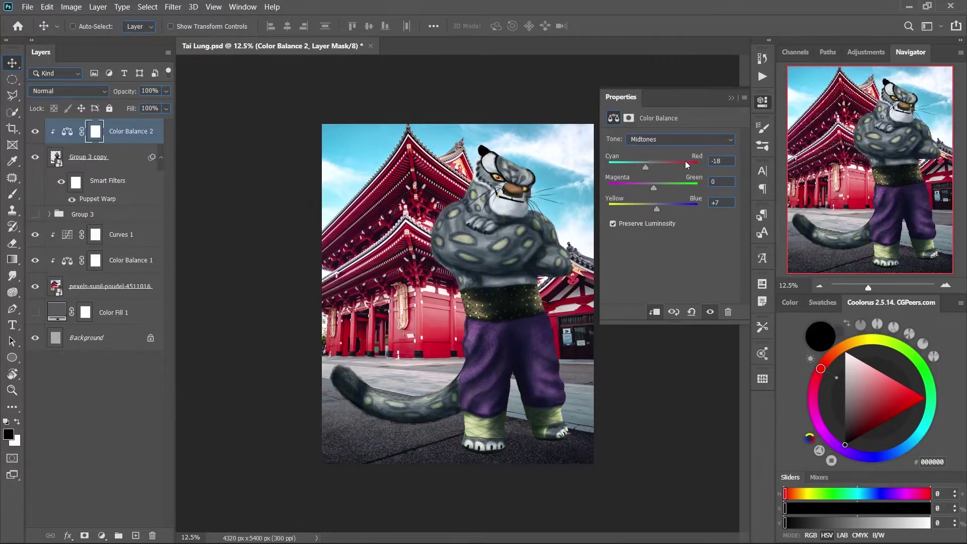
{"action": "left_click_drag", "start_coordinate": [649, 205], "coordinate": [655, 205]}
{"action": "left_click_drag", "start_coordinate": [653, 167], "coordinate": [655, 167]}
{"action": "left_click", "coordinate": [101, 536]}
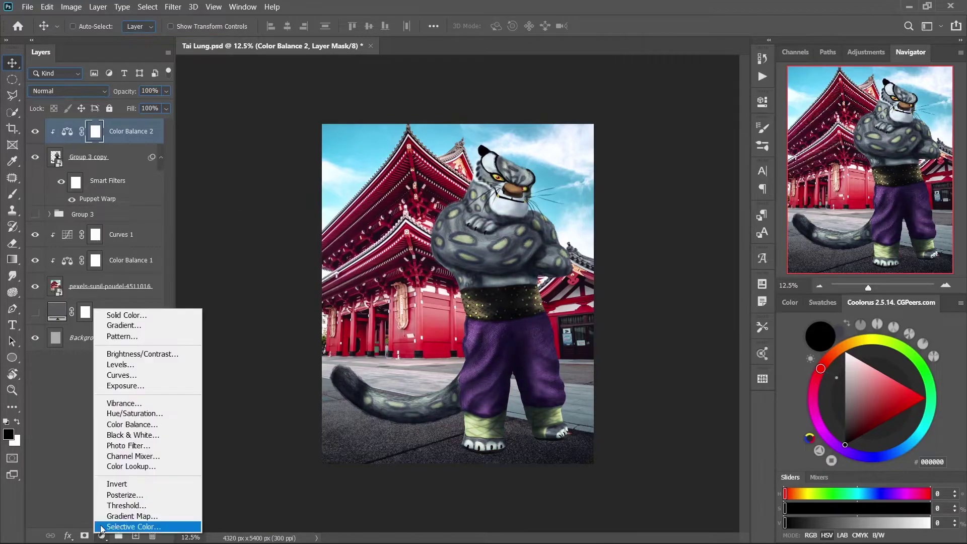
{"action": "left_click", "coordinate": [119, 371]}
{"action": "left_click", "coordinate": [417, 260]}
Merge the temple photo with its adjustment layers and start a Tilt-Shift blur.
{"action": "left_click", "coordinate": [121, 260]}
{"action": "left_click", "coordinate": [111, 312], "text": "shift"}
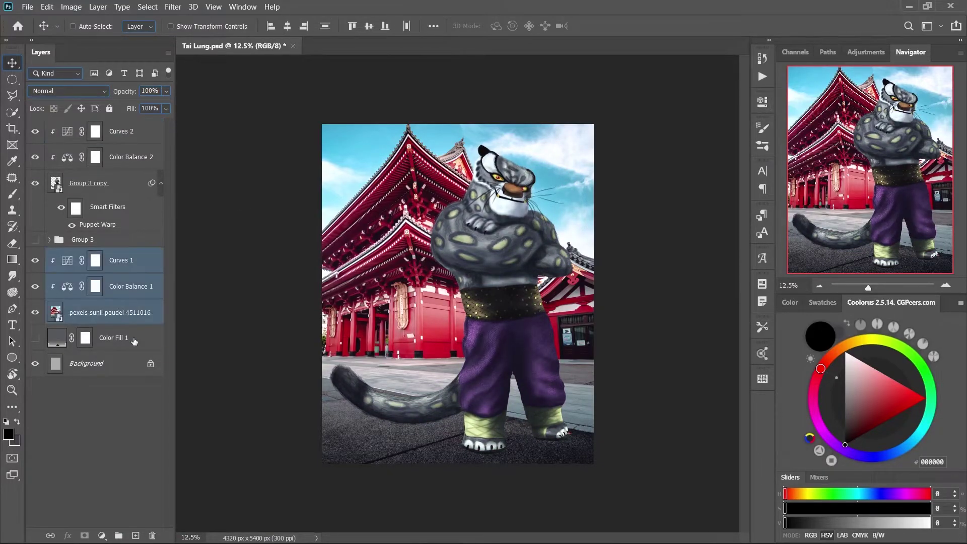
{"action": "key", "text": "ctrl+e"}
{"action": "left_click", "coordinate": [173, 7]}
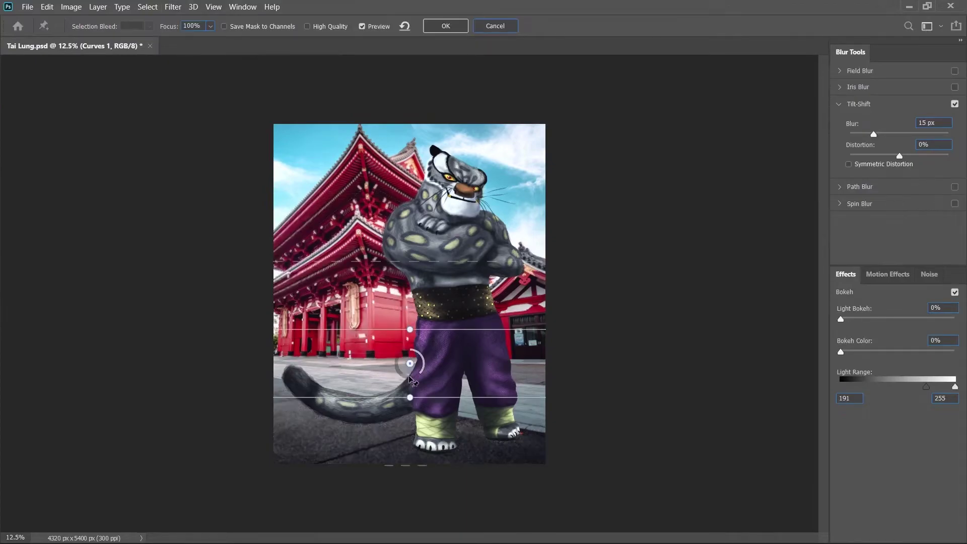
Move the Tilt-Shift sharp band to the feet, set blur to 113 px, and apply.
{"action": "mouse_move", "coordinate": [406, 330]}
{"action": "left_mouse_down"}
{"action": "mouse_move", "coordinate": [406, 441]}
{"action": "mouse_move", "coordinate": [405, 427]}
{"action": "left_mouse_up"}
{"action": "left_click_drag", "start_coordinate": [455, 397], "coordinate": [455, 333]}
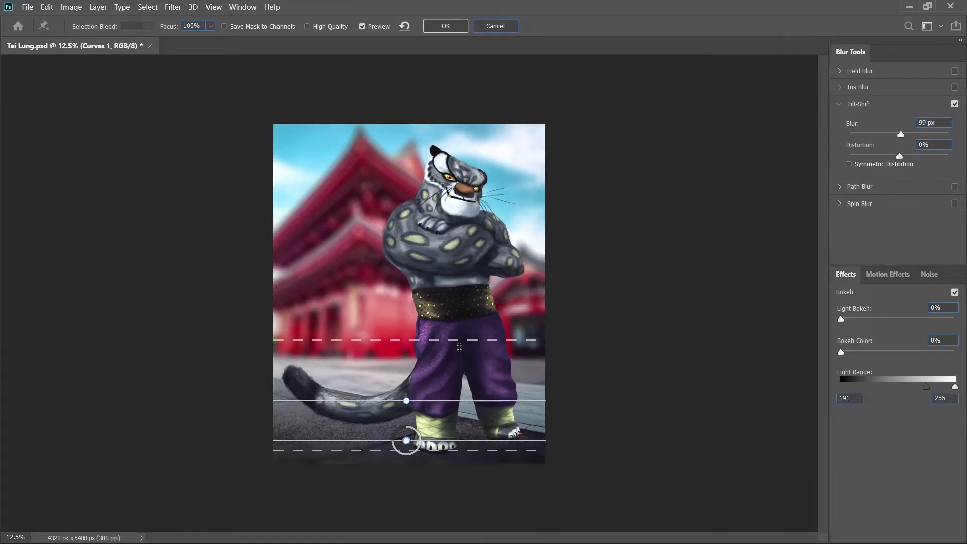
{"action": "left_click_drag", "start_coordinate": [901, 134], "coordinate": [903, 134]}
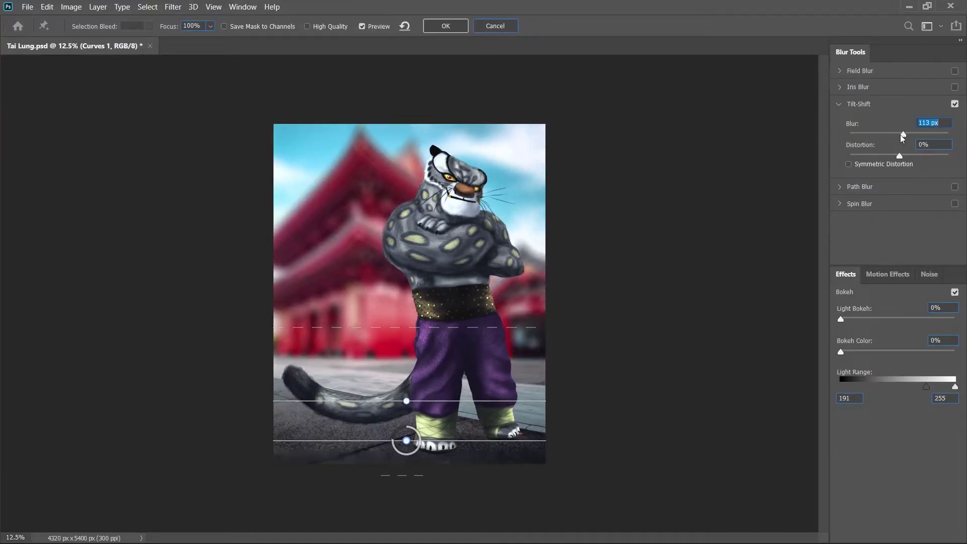
{"action": "left_click", "coordinate": [452, 29]}
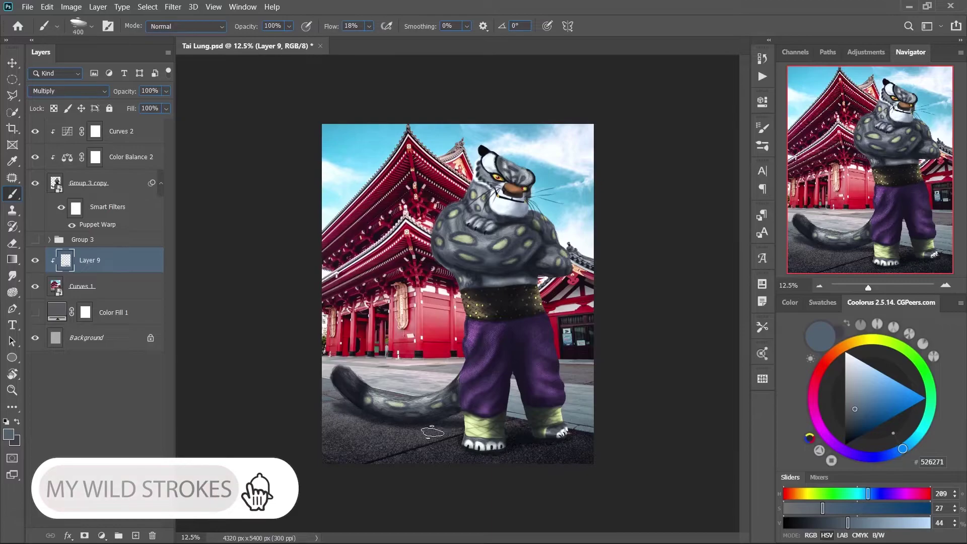
Raise the Tilt-Shift blur on the temple backdrop to 151 px.
{"action": "key", "text": "e"}
{"action": "key", "text": "b"}
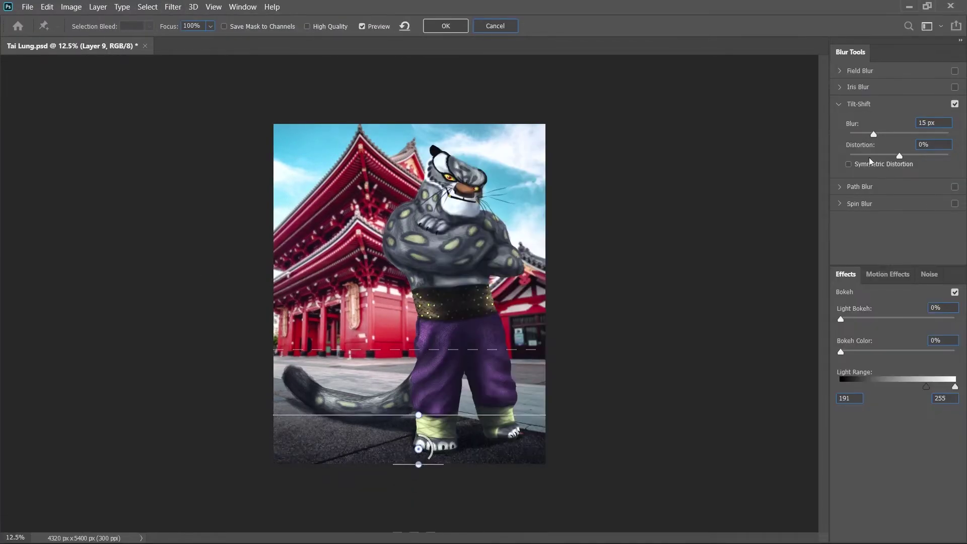
{"action": "left_click_drag", "start_coordinate": [873, 134], "coordinate": [900, 134]}
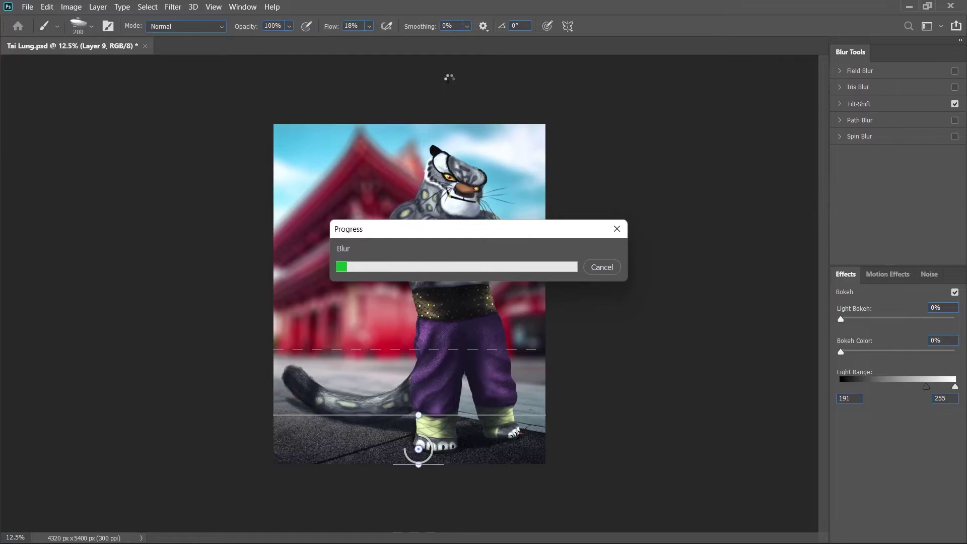
In Camera Raw, set Exposure −0.40, lift Shadows slightly, and Whites −18.
{"action": "key", "text": "ctrl+shift+a"}
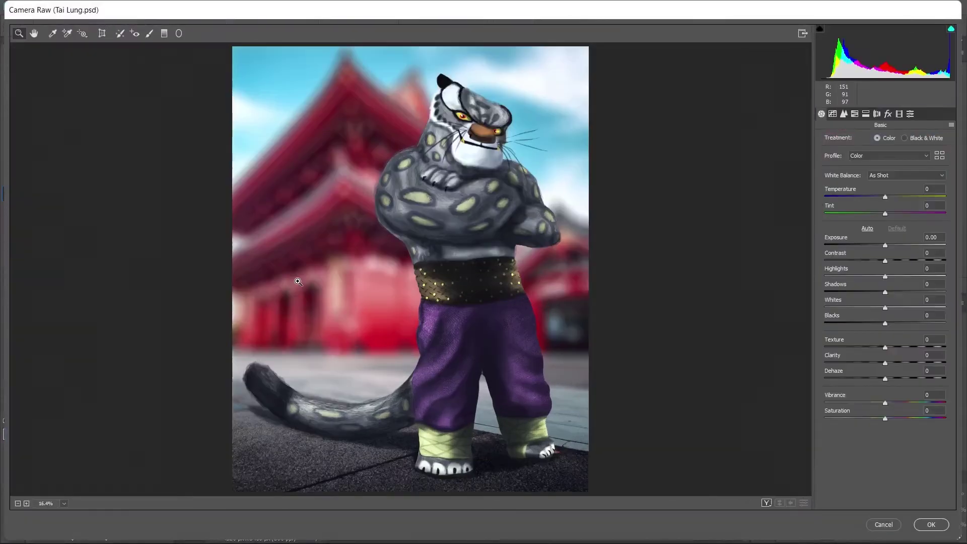
{"action": "left_click_drag", "start_coordinate": [885, 245], "coordinate": [880, 245]}
{"action": "left_click_drag", "start_coordinate": [885, 292], "coordinate": [888, 292]}
{"action": "left_click_drag", "start_coordinate": [884, 308], "coordinate": [875, 307]}
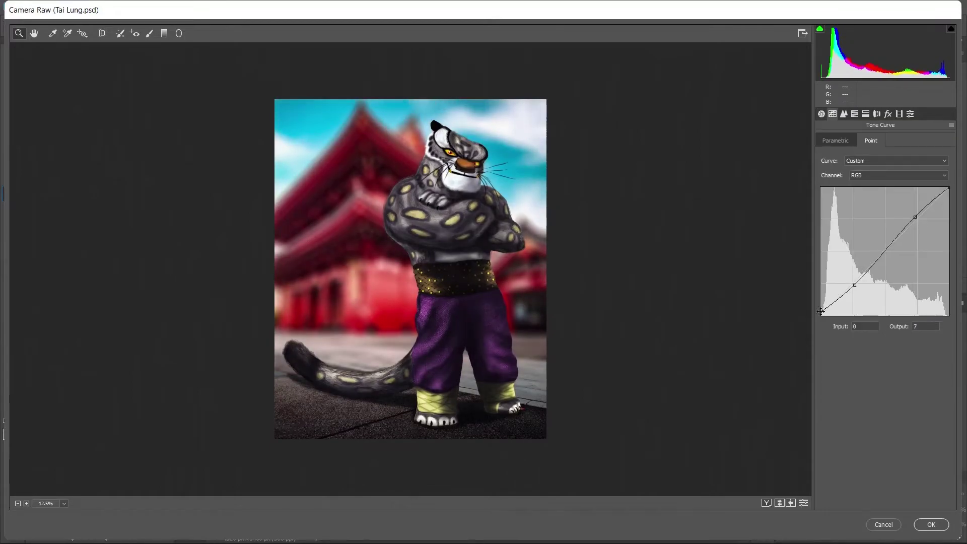
Darken yellow and green luminance, brighten aquas and blues, and boost red, orange and yellow saturation.
{"action": "key", "text": "ctrl+alt+3"}
{"action": "key", "text": "ctrl+alt+4"}
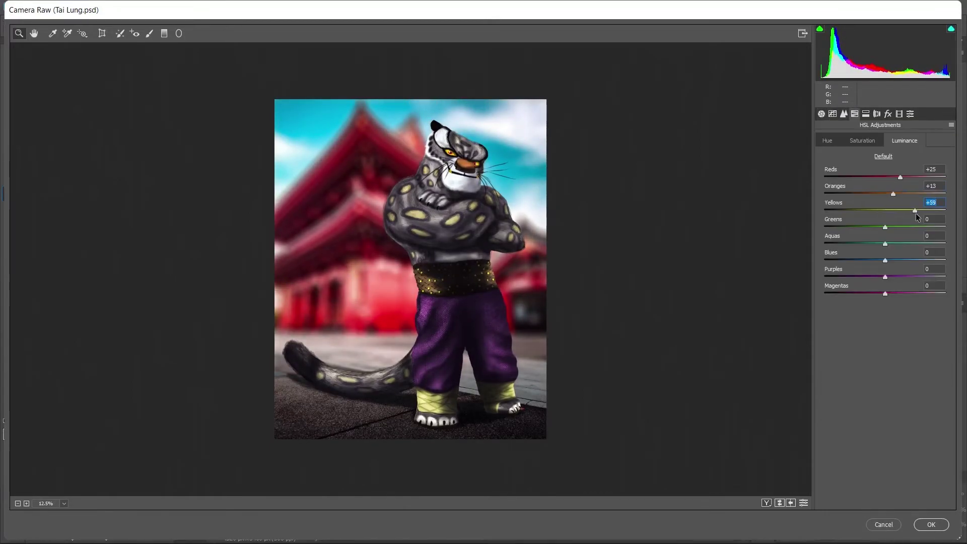
{"action": "left_click_drag", "start_coordinate": [914, 210], "coordinate": [887, 210]}
{"action": "left_click_drag", "start_coordinate": [885, 226], "coordinate": [879, 227]}
{"action": "left_click_drag", "start_coordinate": [884, 243], "coordinate": [898, 260]}
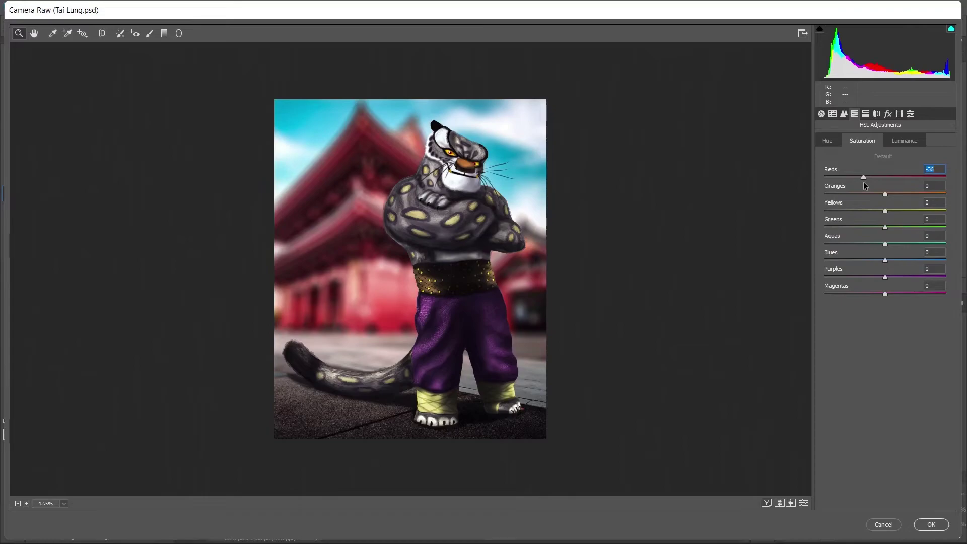
{"action": "left_click_drag", "start_coordinate": [863, 177], "coordinate": [875, 177]}
{"action": "left_click_drag", "start_coordinate": [884, 193], "coordinate": [891, 194]}
{"action": "left_click_drag", "start_coordinate": [884, 211], "coordinate": [891, 211]}
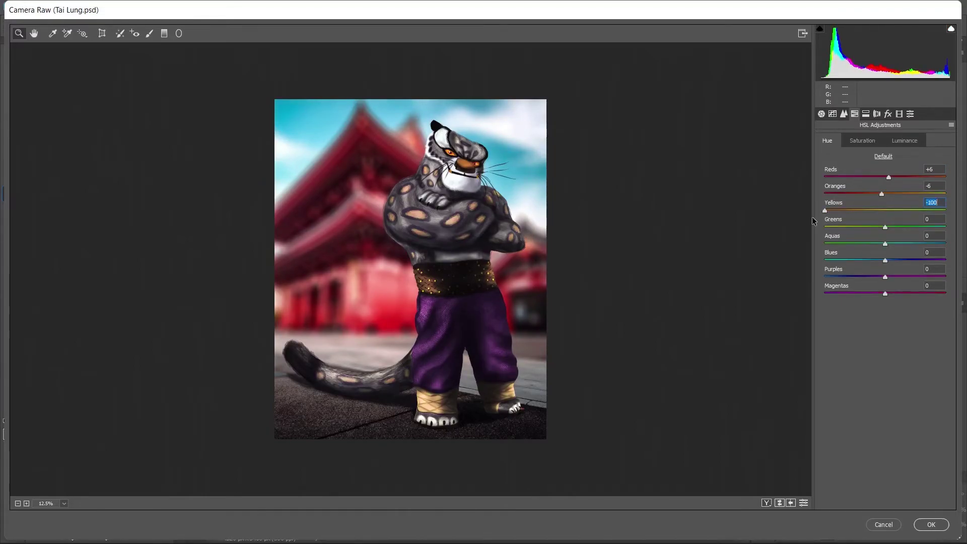
Set the vignette feather to 81 and the Green Primary hue to +41.
{"action": "key", "text": "ctrl+alt+7"}
{"action": "left_click_drag", "start_coordinate": [884, 294], "coordinate": [923, 296]}
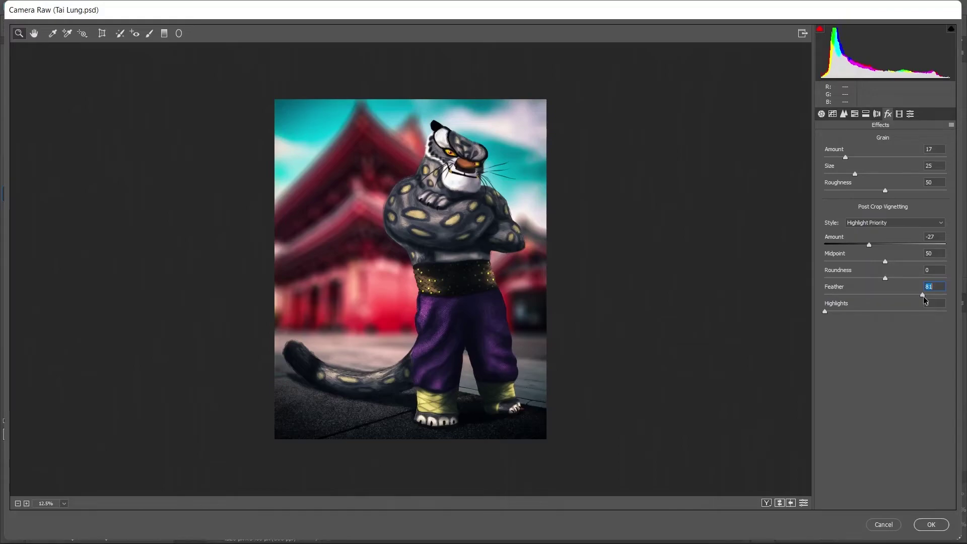
{"action": "key", "text": "ctrl+alt+8"}
{"action": "left_click_drag", "start_coordinate": [884, 256], "coordinate": [908, 261]}
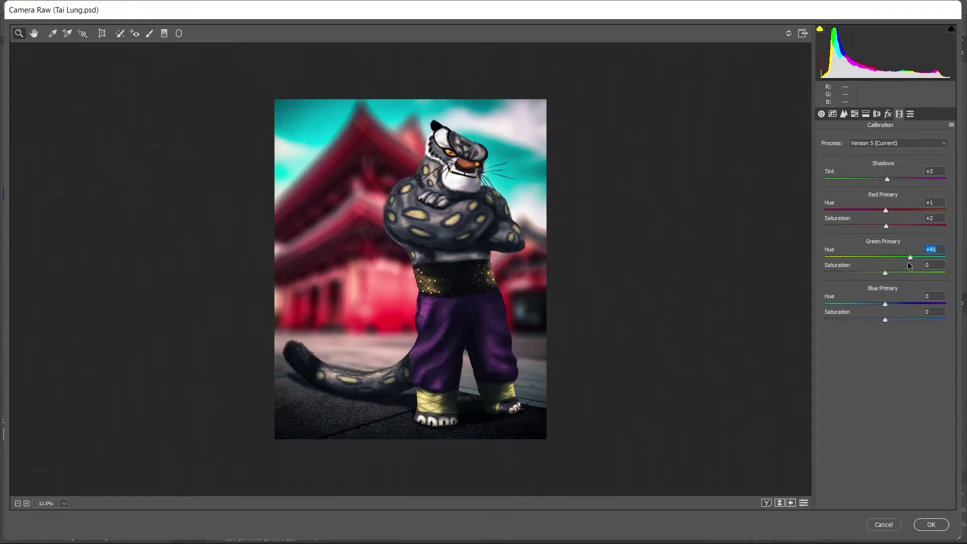